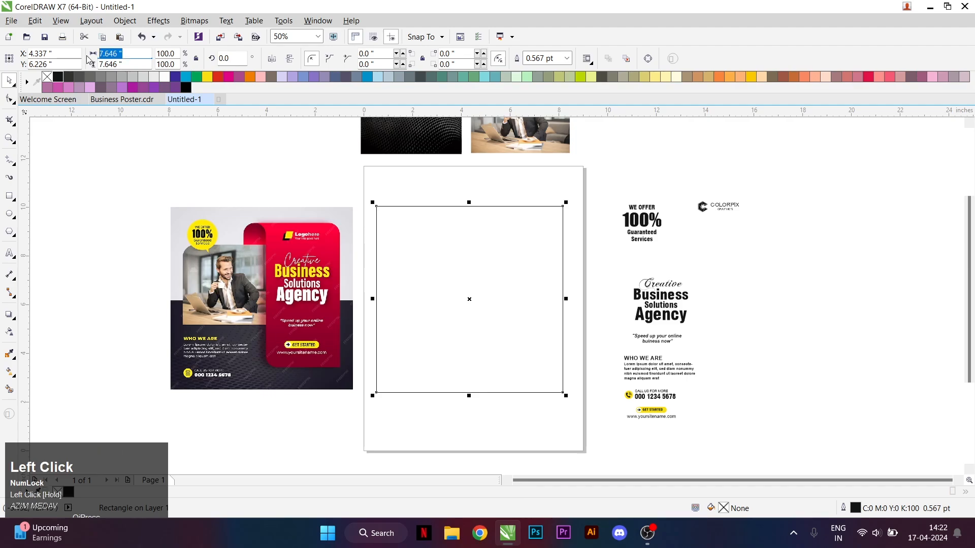
Set the square's width and height to 7.5 in and center it on the page
key(BackSpace)
text(.5)
key(Return)
key(p)
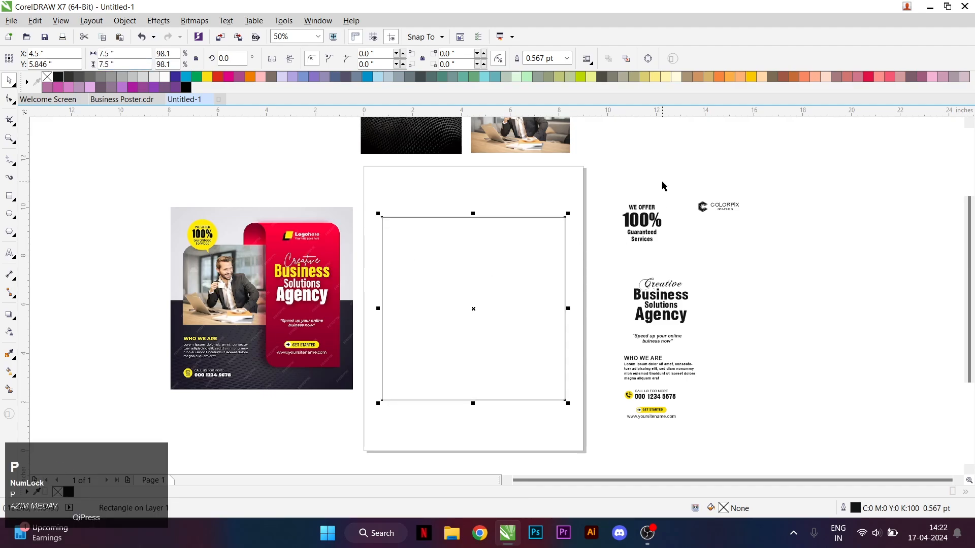
Draw a rectangle about 7.5 × 3.63 in over the dark lower half of the reference poster
click(472, 271)
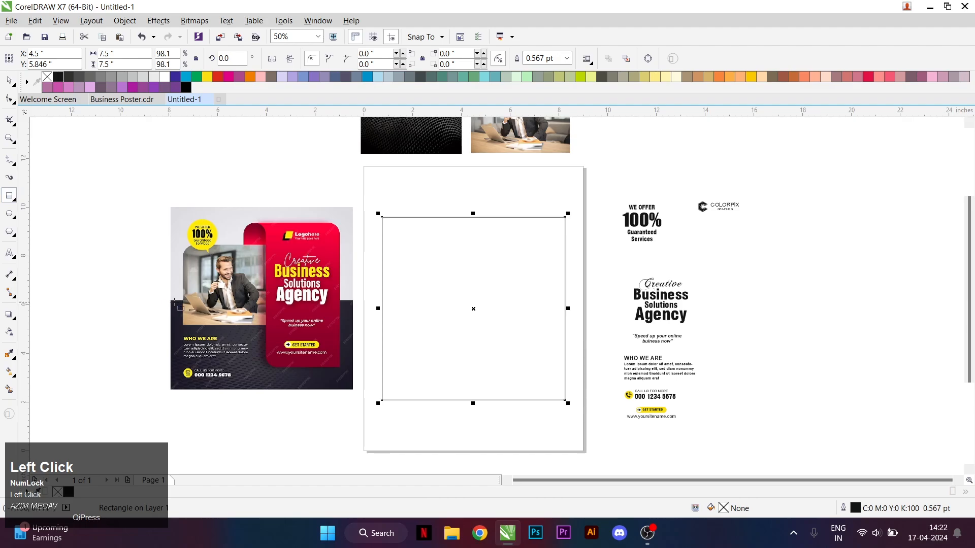
drag(170, 302, 353, 390)
key(space)
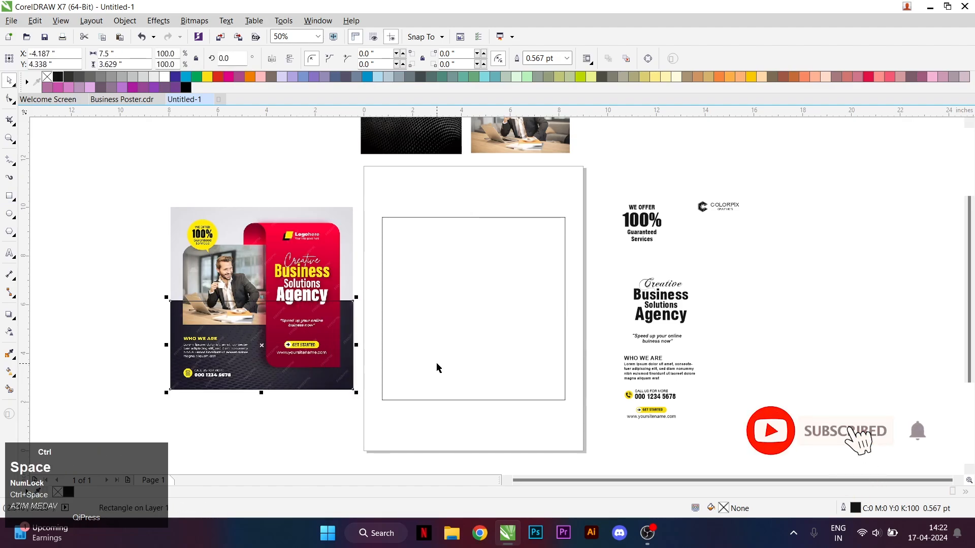
Align the new rectangle to the bottom center of the 7.5 in square, and bottom-align the reference poster with it
key(c)
shift+click(482, 275)
key(b)
key(Tab)
key(b)
click(405, 274)
click(401, 355)
Fill the lower rectangle with the dark grey #3B3843 sampled from the reference poster's background
key(i)
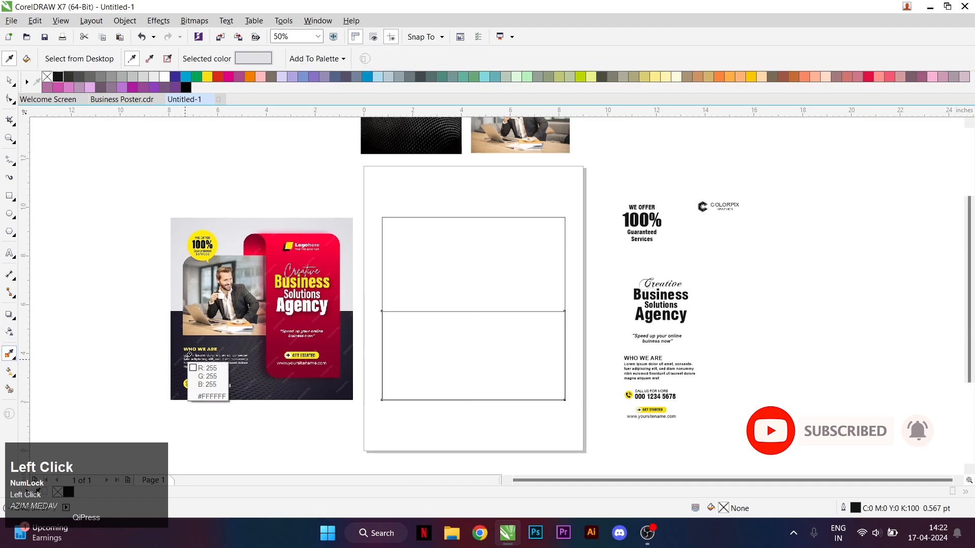
click(272, 381)
click(446, 361)
key(space)
Give the lower rectangle an elliptical fountain fill and recolor its light node to match the dark grey
click(15, 375)
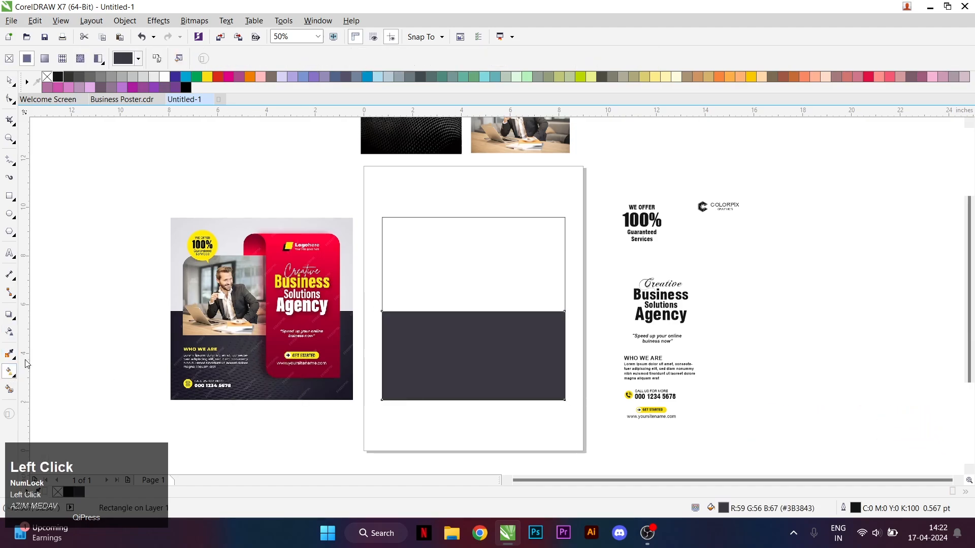
click(45, 59)
click(174, 58)
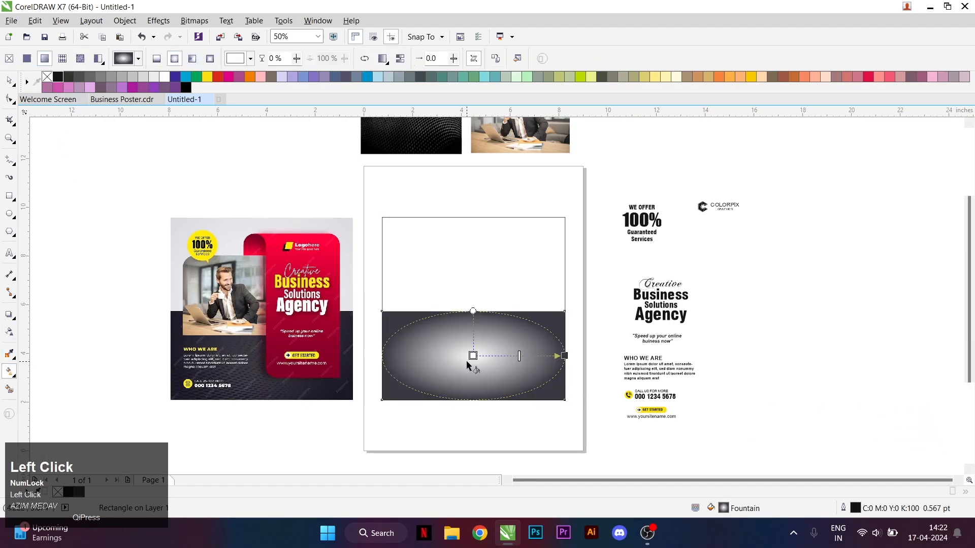
click(564, 356)
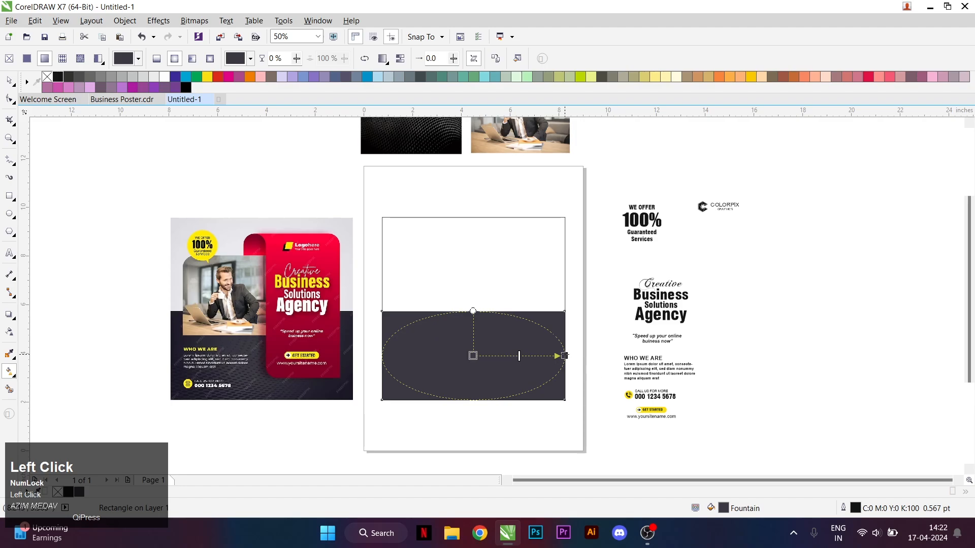
key(space)
PowerClip the black halftone bitmap inside the lower rectangle and enlarge it to about 7.53 × 5.31 in to cover the frame
drag(411, 136, 473, 355)
ctrl+click(491, 357)
click(491, 357)
drag(529, 398, 569, 423)
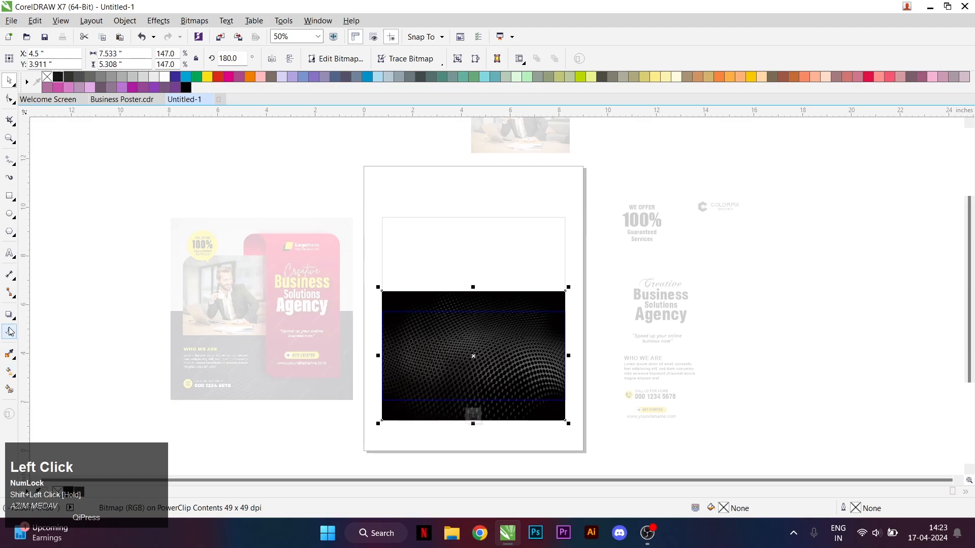
Apply uniform transparency to the clipped halftone bitmap and finish editing the PowerClip contents
click(11, 333)
click(27, 58)
key(space)
ctrl+click(475, 350)
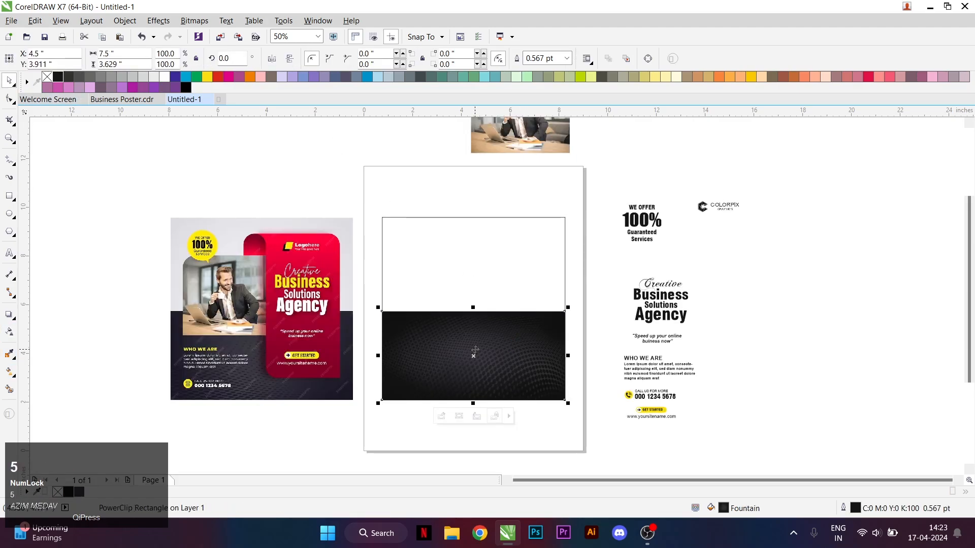
Draw a rectangle over the reference poster's red banner panel, adjusting its side edge for a size of about 3.02 × 5.92 in
click(453, 268)
scroll(389, 259, right, 1)
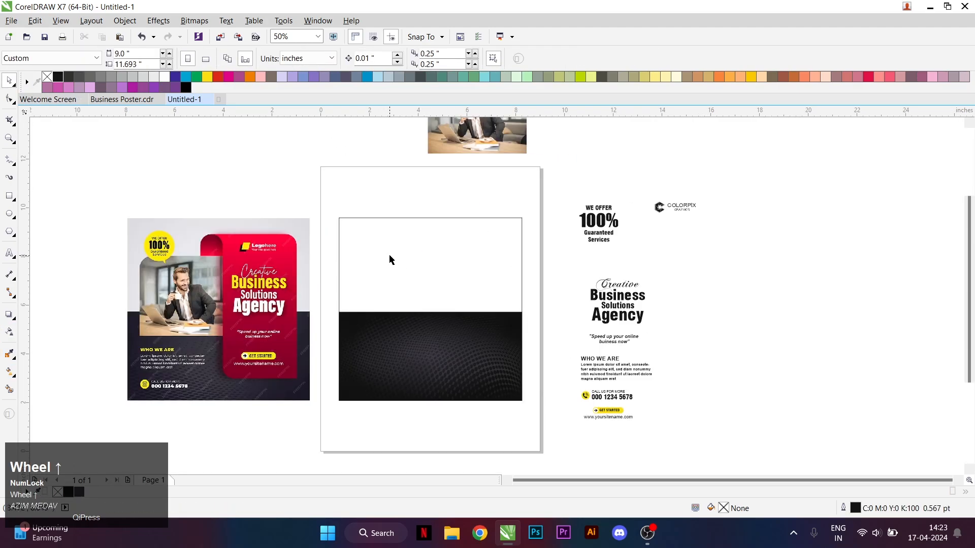
click(9, 196)
scroll(309, 226, down, 1)
scroll(274, 243, up, 2)
scroll(274, 239, down, 1)
scroll(279, 254, up, 1)
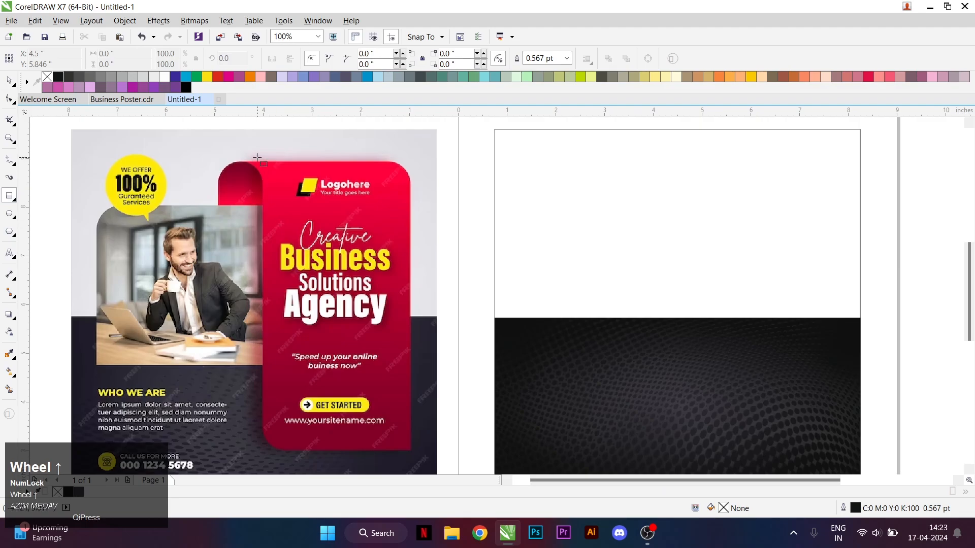
drag(258, 161, 411, 450)
scroll(259, 304, up, 1)
drag(252, 312, 262, 315)
scroll(274, 396, down, 1)
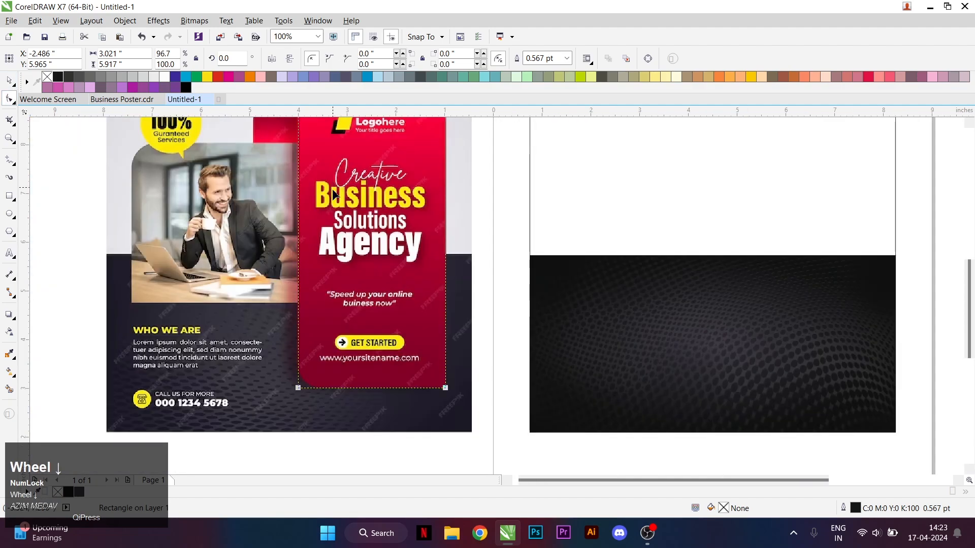
Round the panel rectangle's lower-left corner to about 0.456 in and its upper-right corner to about 0.435 in
scroll(287, 417, up, 2)
drag(303, 373, 355, 323)
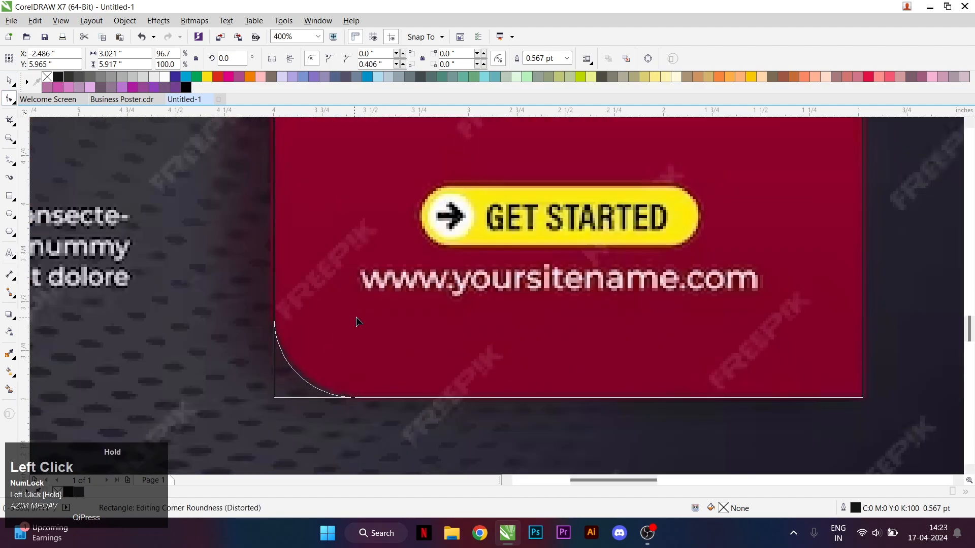
scroll(457, 305, down, 2)
scroll(583, 290, up, 2)
drag(581, 292, 514, 377)
scroll(413, 242, down, 2)
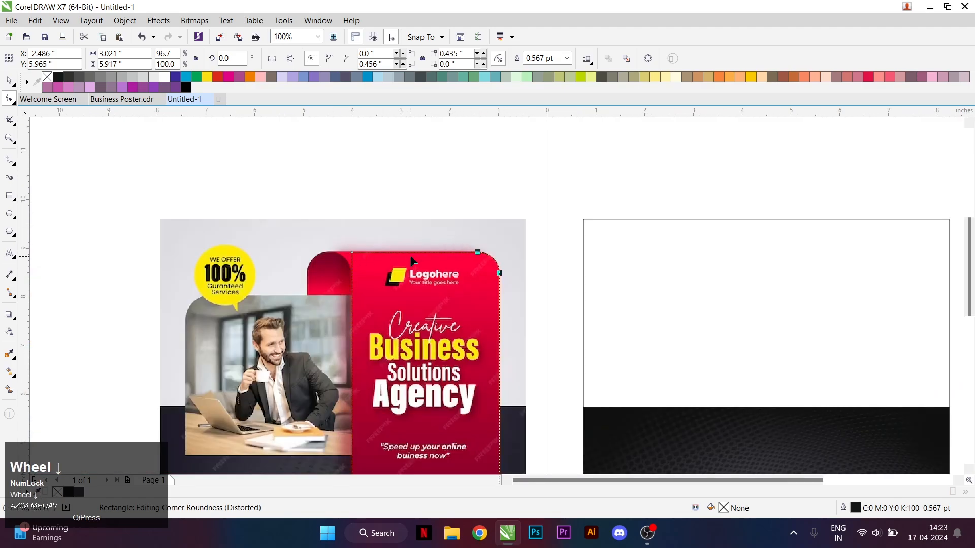
Draw a rectangle about 0.917 × 0.885 in over the curled fold beside the red panel, snapped to the panel's upper-left corner
scroll(417, 269, down, 1)
scroll(375, 239, up, 2)
key(space)
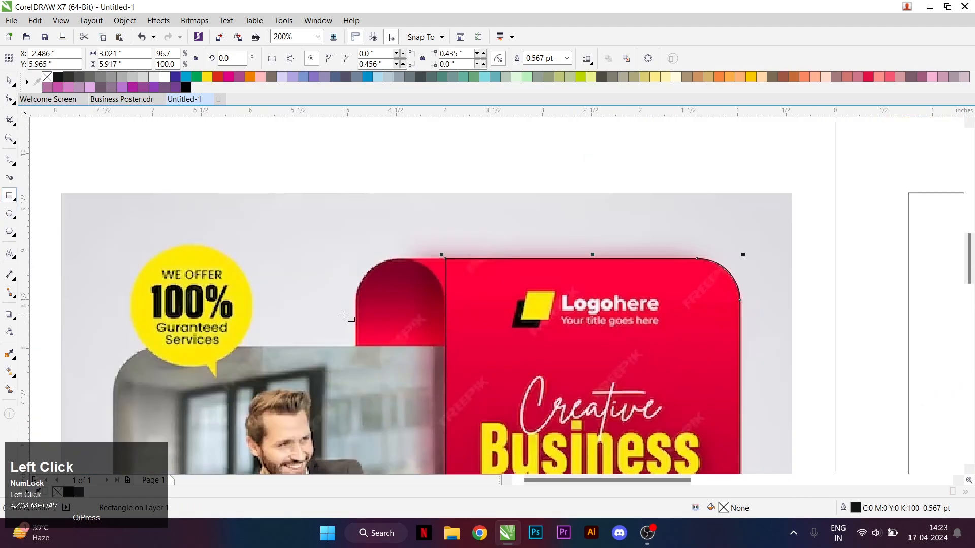
drag(355, 345, 430, 332)
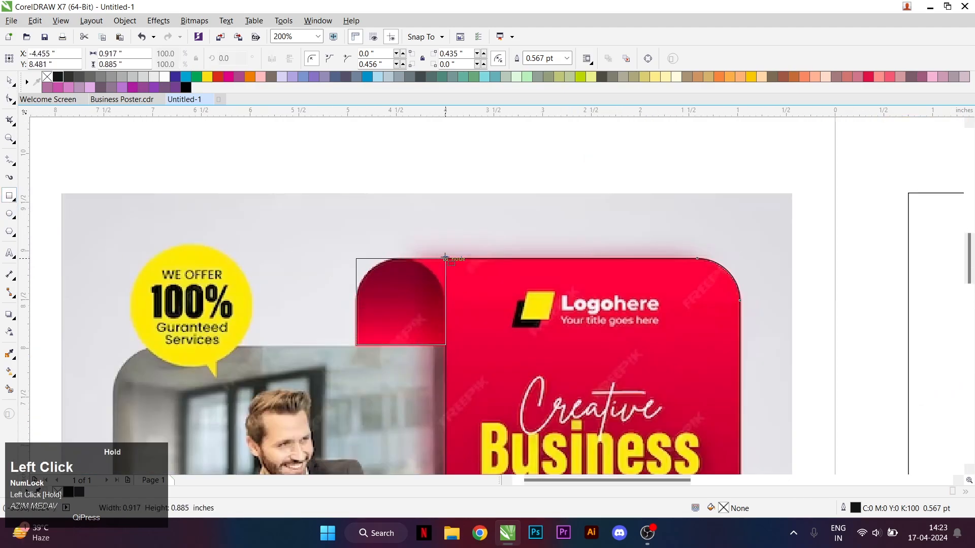
drag(445, 259, 445, 259)
key(space)
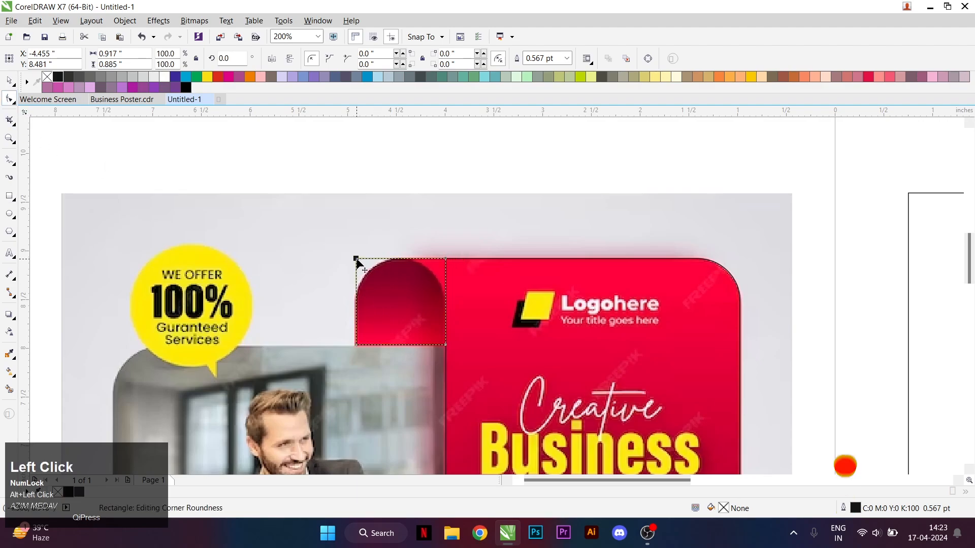
Round both upper corners of the small fold rectangle to about 0.443 in
drag(356, 259, 384, 305)
scroll(455, 262, up, 1)
drag(436, 258, 373, 356)
key(space)
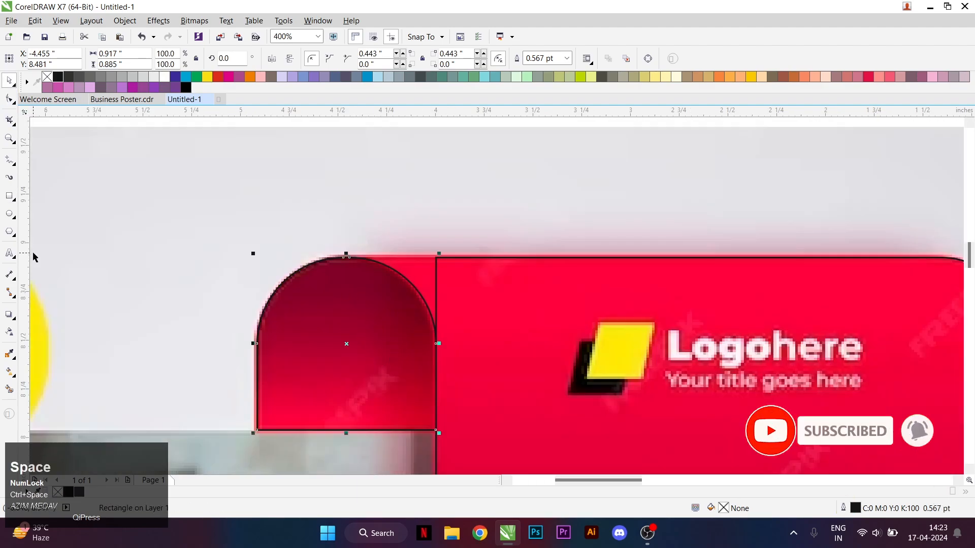
Draw a straight line from the fold's arch top into the panel and Smart Fill the enclosed wedge between them
click(9, 161)
click(465, 258)
key(space)
shift+click(397, 279)
click(9, 390)
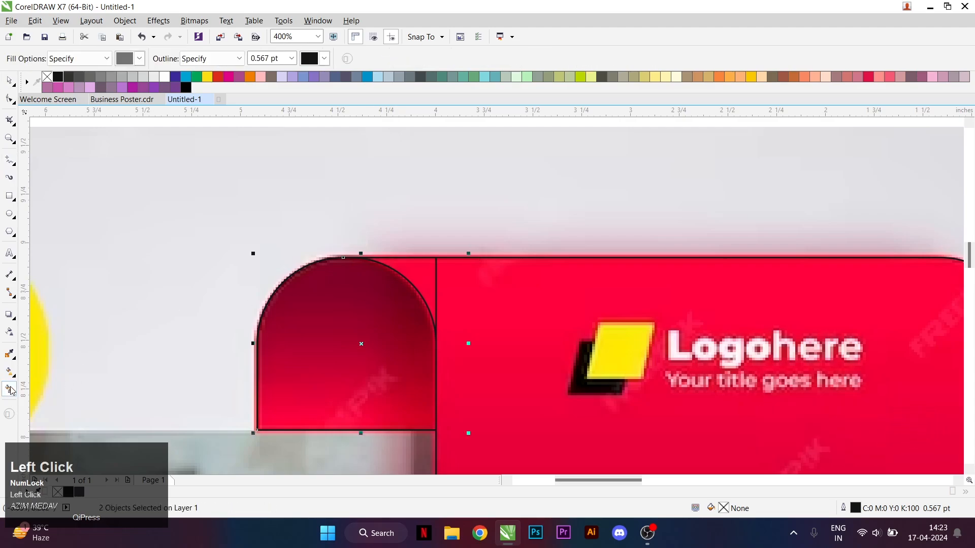
click(421, 274)
Weld the filled wedge to the large banner panel
key(space)
shift+click(452, 300)
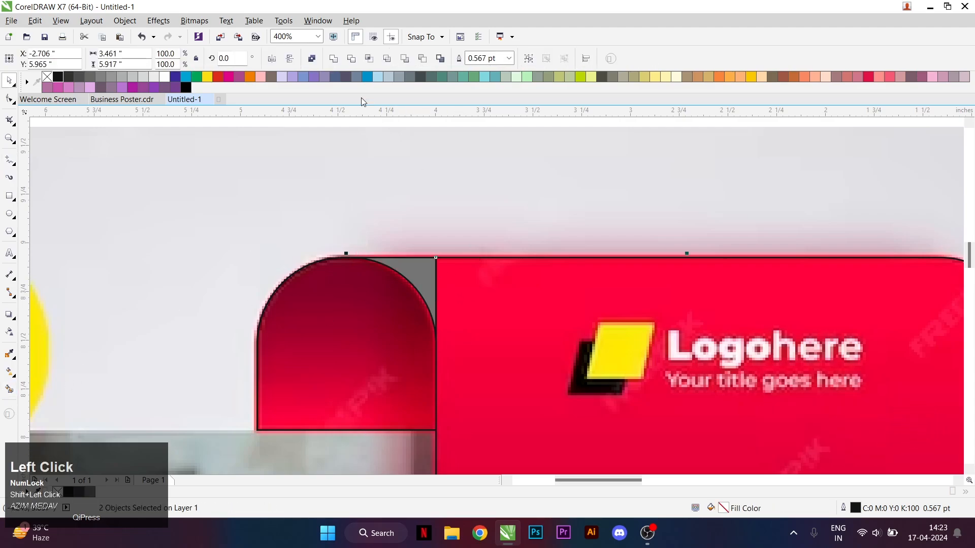
click(332, 58)
Move the traced banner panel and fold from the reference poster onto the page's poster layout
scroll(342, 287, down, 3)
drag(410, 367, 620, 366)
scroll(502, 263, down, 1)
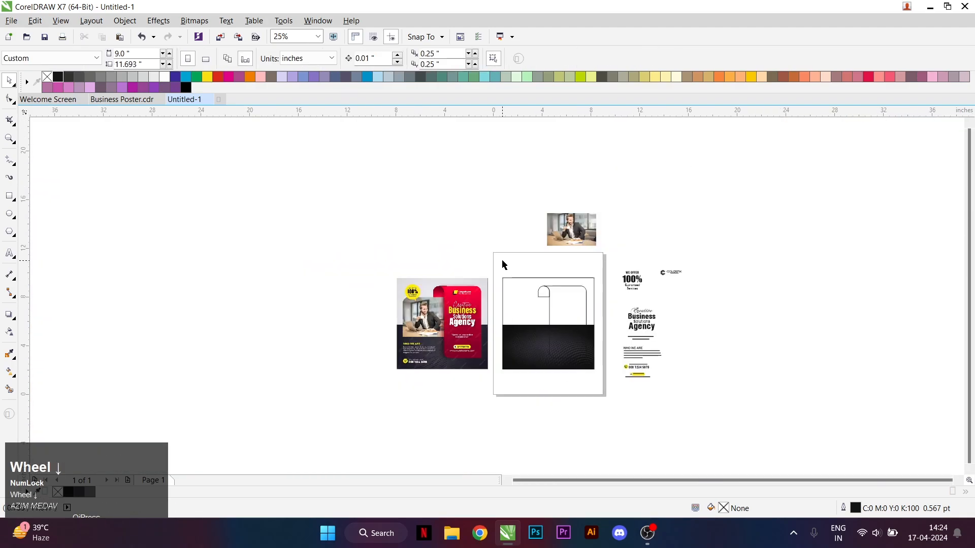
Sample the reference banner's dark red and bright red, applying each to the banner panel and leaving it bright red
scroll(502, 264, up, 1)
click(9, 354)
click(396, 388)
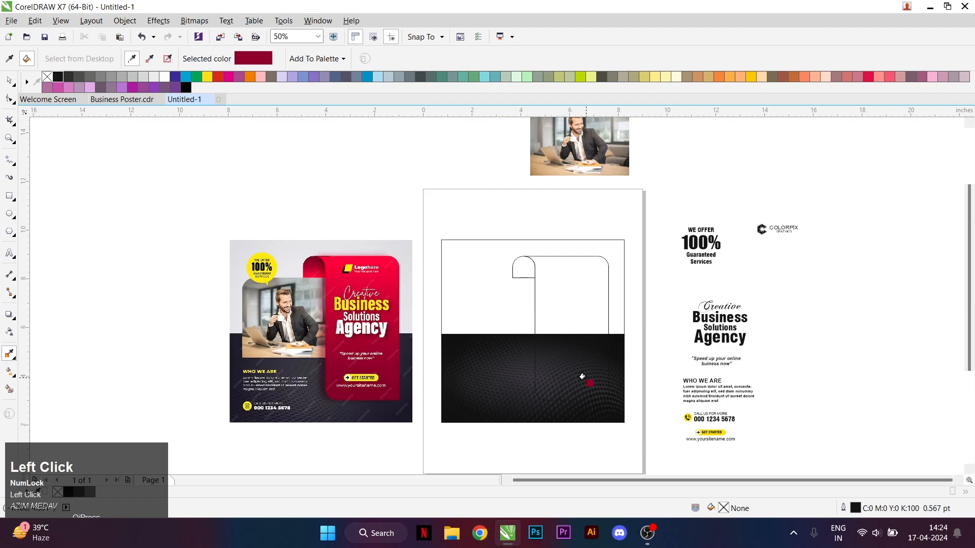
click(580, 376)
key(space)
click(391, 255)
click(580, 377)
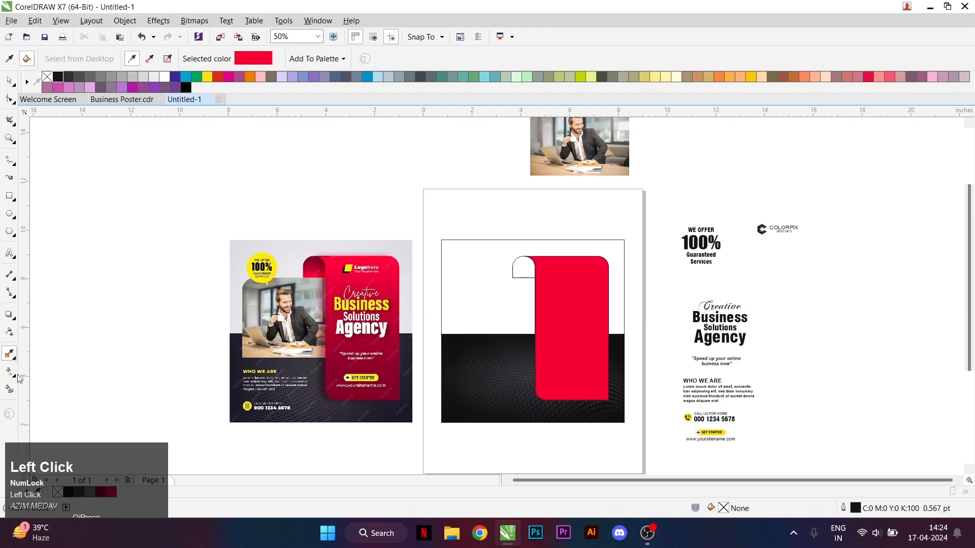
Apply a vertical linear fountain fill to the banner panel, running from bright red at the top to dark maroon at the bottom
drag(569, 269, 570, 374)
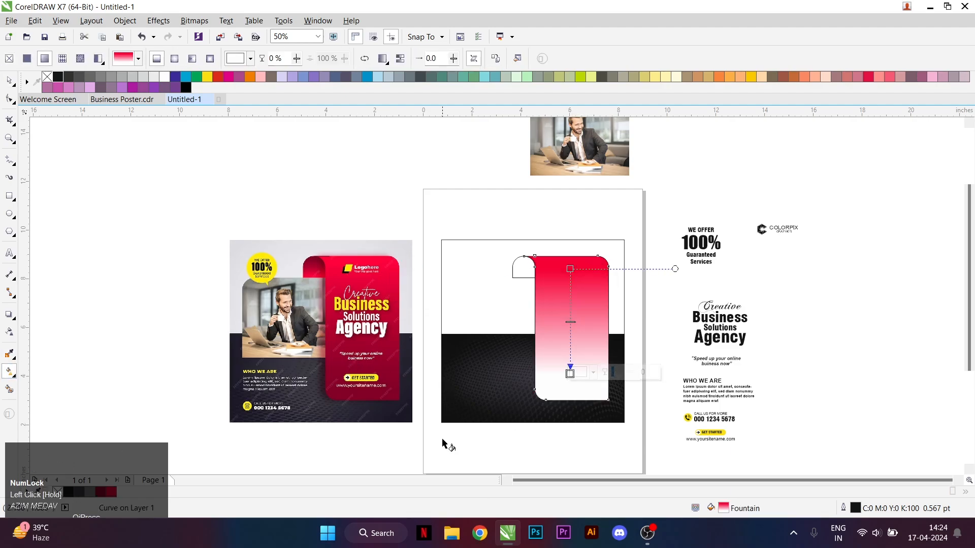
click(103, 495)
key(space)
key(space)
click(570, 373)
click(581, 373)
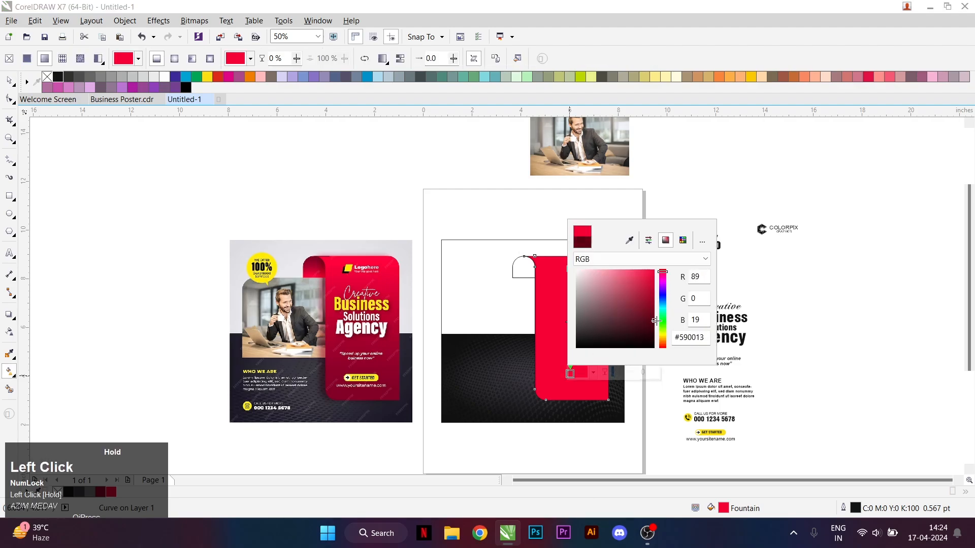
key(space)
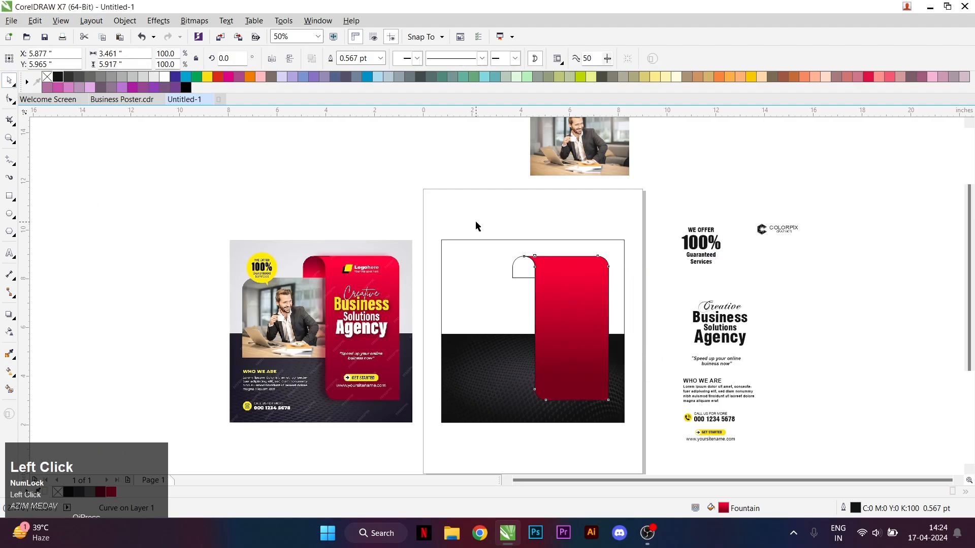
Give the curled fold the banner's fountain fill without an outline, reversed to run from bright red at its base to dark maroon at its top
click(526, 273)
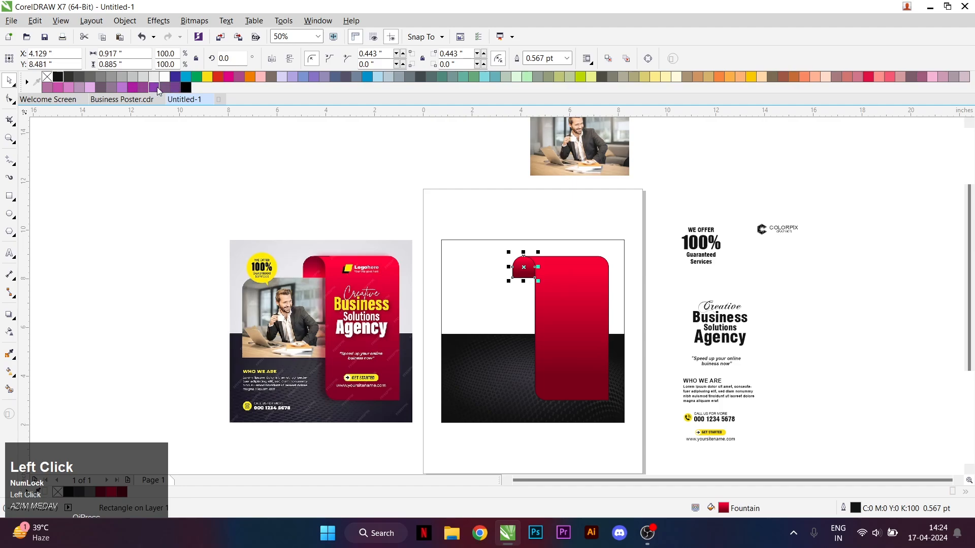
scroll(541, 282, up, 2)
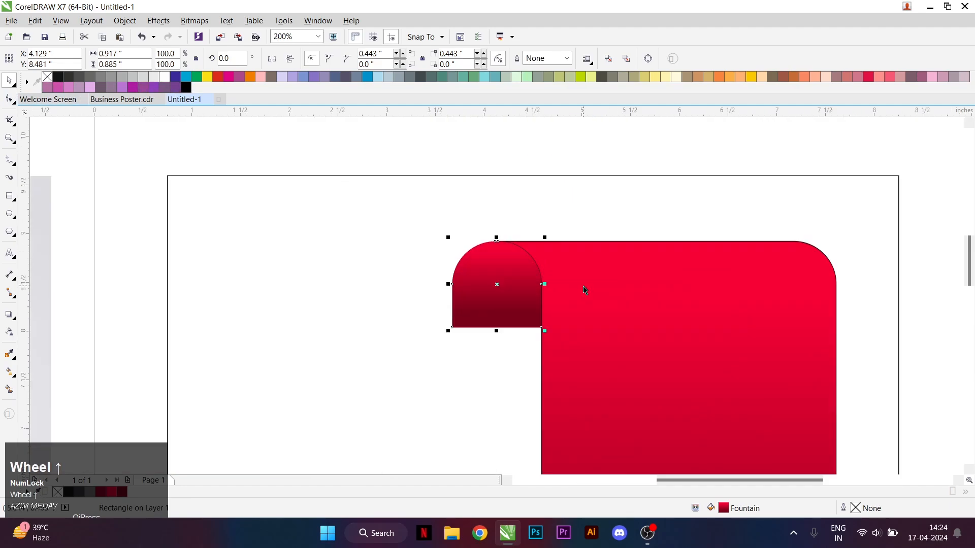
click(10, 371)
drag(511, 192, 501, 175)
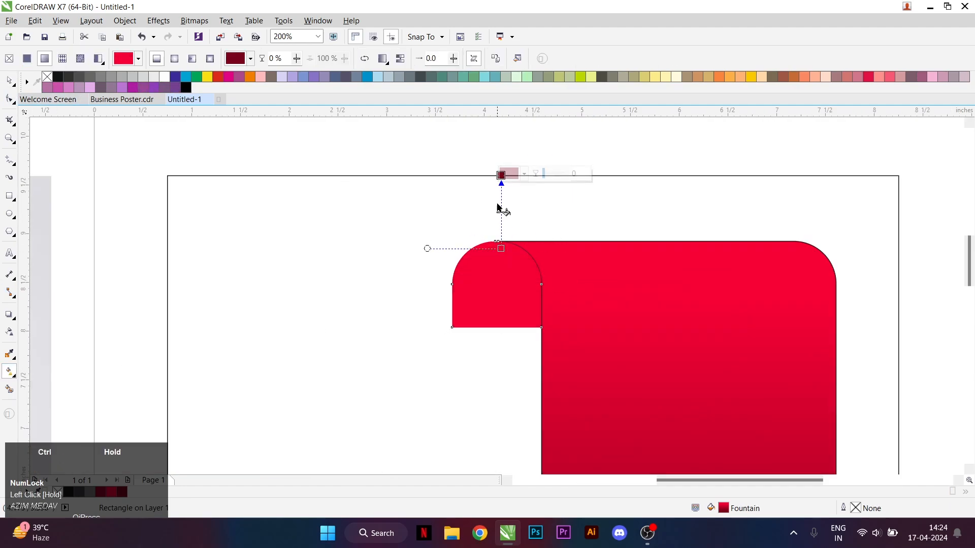
drag(500, 248, 501, 314)
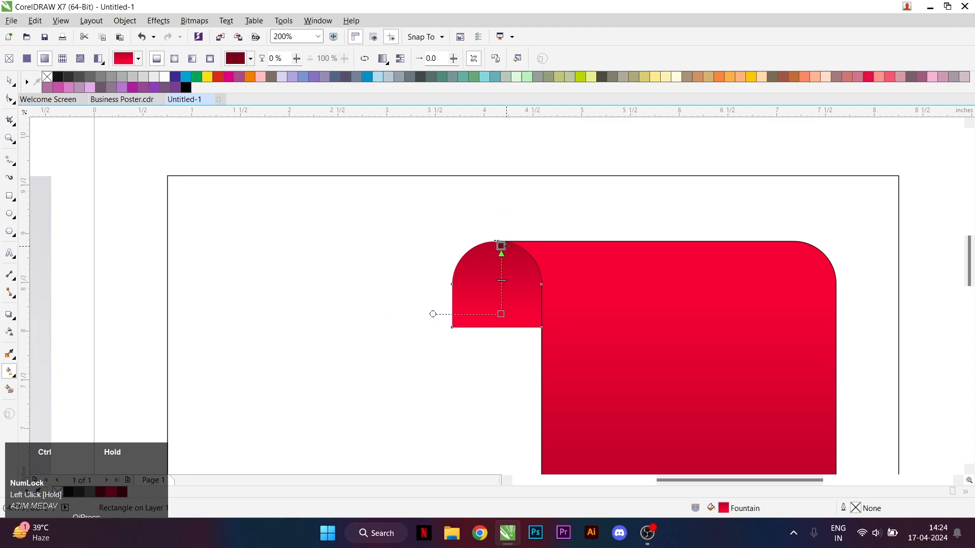
Remove the outline from the banner panel and the curled fold together
key(space)
scroll(463, 233, down, 1)
shift+click(541, 294)
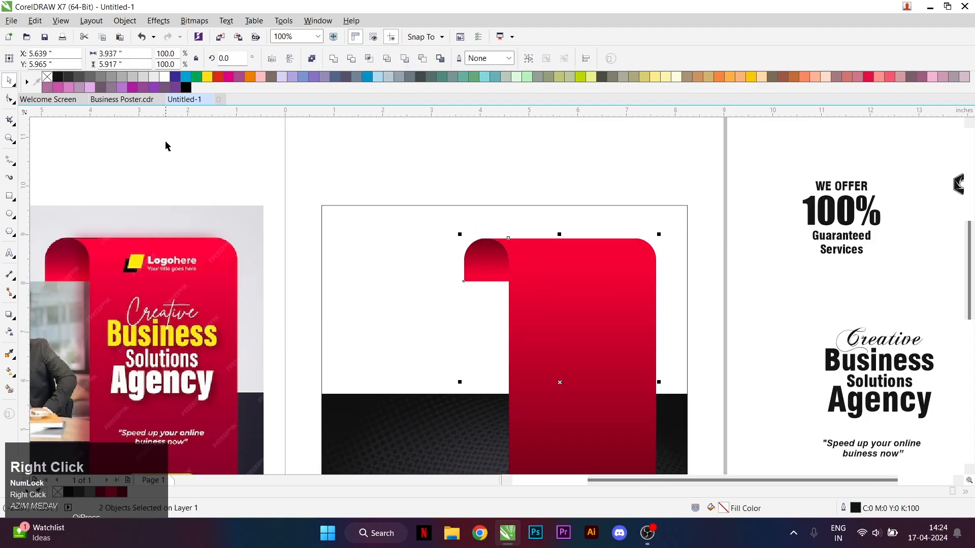
Draw a rectangle about 3.52 × 3.28 in over the businessman photo in the reference poster
scroll(497, 174, down, 1)
scroll(174, 255, up, 1)
click(9, 197)
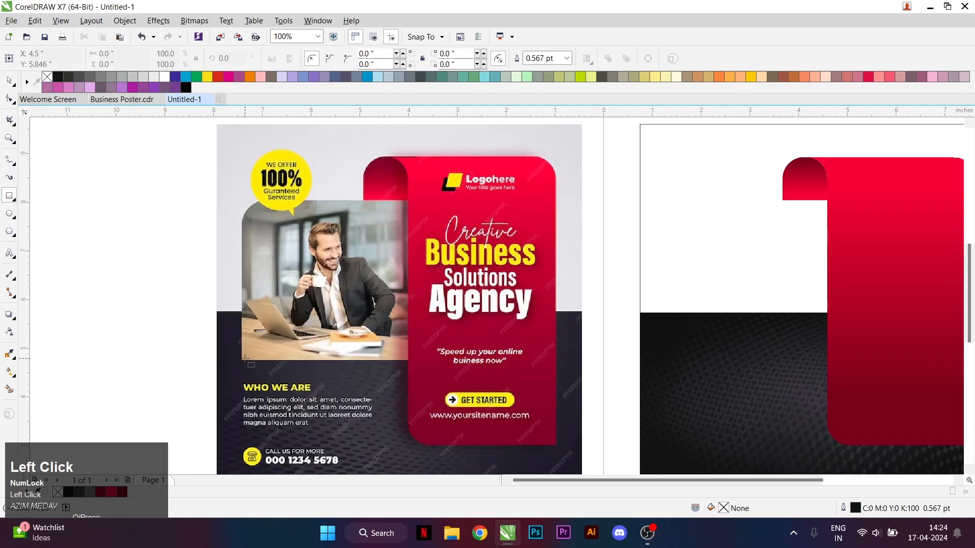
drag(241, 360, 412, 201)
Round the photo rectangle's upper-left corner to about 0.401 in and shift the rectangle to match the photo's edge
key(F10)
scroll(242, 202, up, 2)
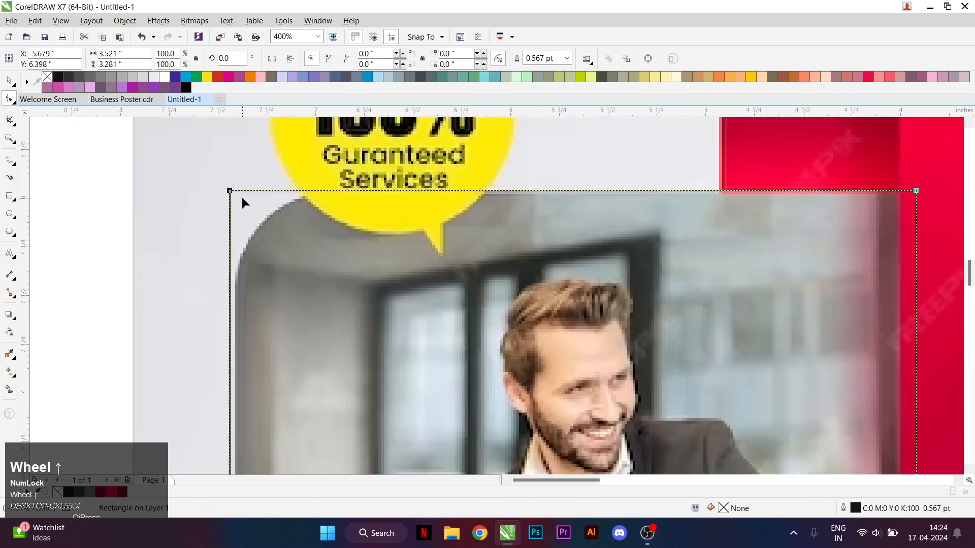
key(space)
drag(306, 269, 267, 280)
click(11, 102)
key(space)
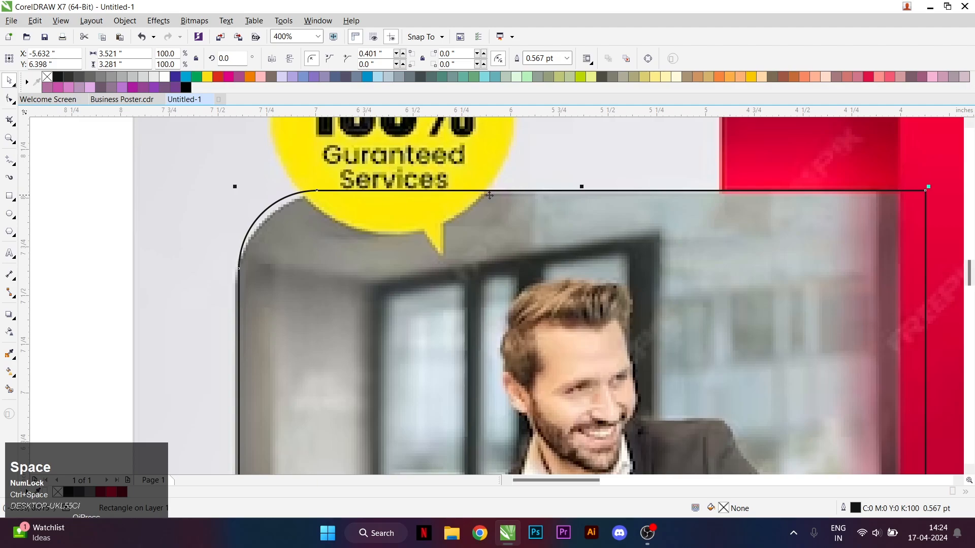
scroll(326, 294, up, 1)
scroll(282, 238, down, 2)
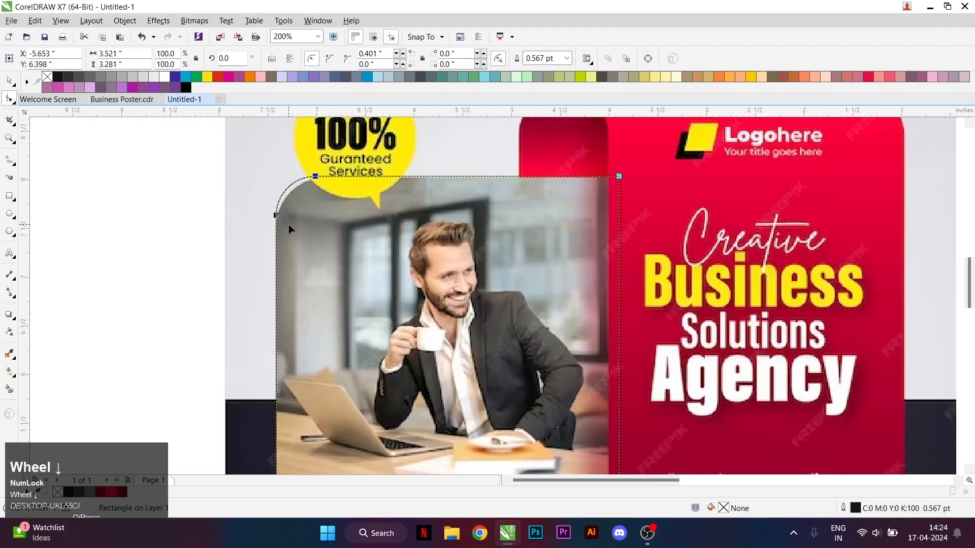
Increase the upper-left corner radius of the photo rectangle to about 0.543 in
scroll(310, 193, up, 3)
key(F10)
drag(307, 193, 362, 192)
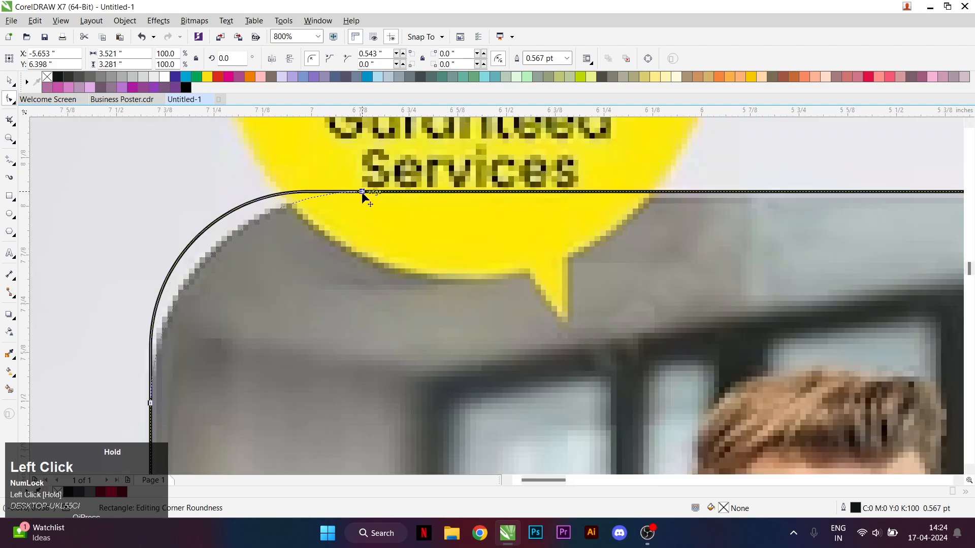
Move the rounded photo rectangle onto the new poster beneath the curled fold and bring the red banner panel in front of it
scroll(361, 192, down, 3)
key(ctrl+space)
scroll(383, 286, down, 1)
drag(350, 294, 555, 305)
scroll(537, 276, up, 1)
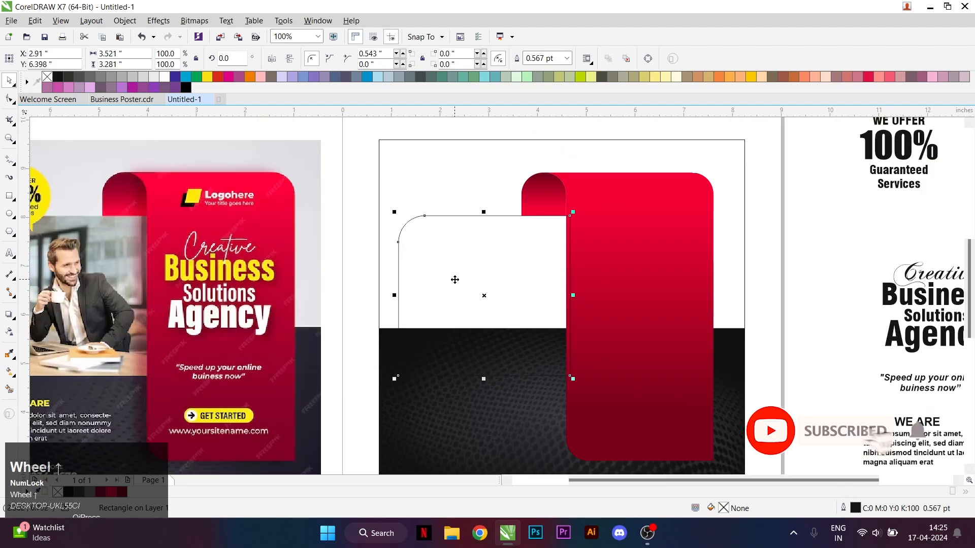
drag(448, 276, 457, 276)
click(667, 221)
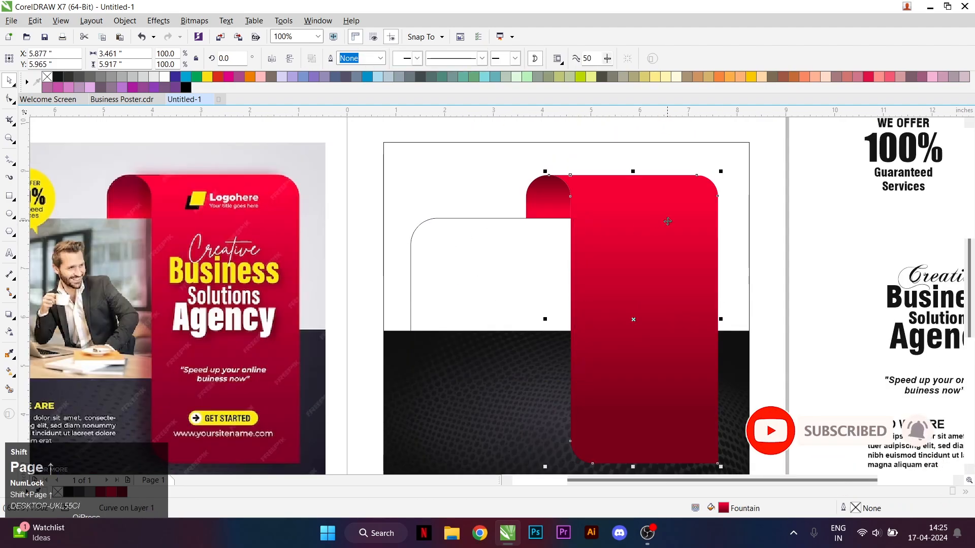
PowerClip the businessman photo into the rounded rectangle and scale it to about 4.97 × 3.31 in inside the frame
click(414, 261)
scroll(413, 261, down, 1)
drag(491, 133, 454, 256)
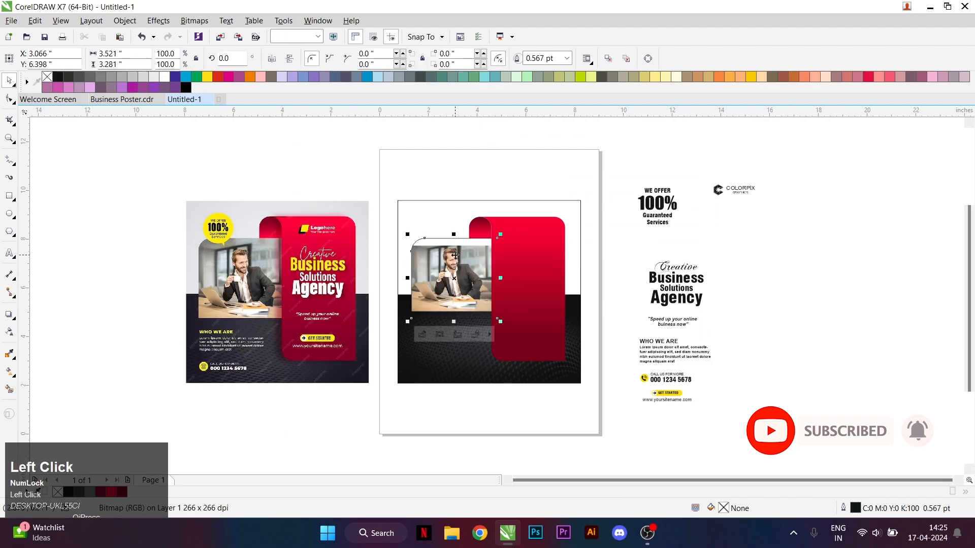
click(421, 334)
scroll(503, 318, up, 1)
drag(500, 320, 525, 333)
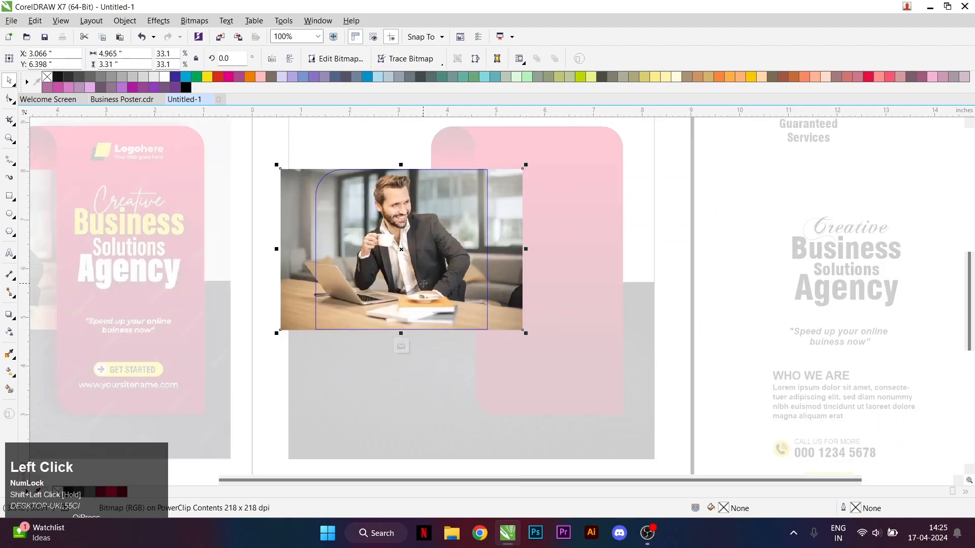
ctrl+click(426, 284)
scroll(435, 280, down, 1)
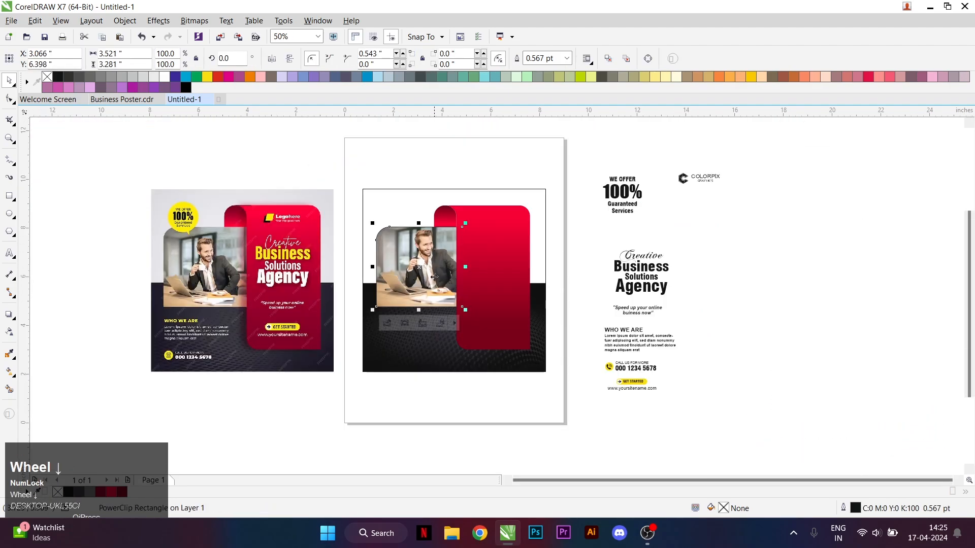
Shift the clipped businessman photo slightly left inside its frame and remove the frame's outline
click(423, 323)
scroll(435, 281, up, 1)
click(437, 284)
mouse_move(543, 208)
mouse_down()
mouse_move(485, 209)
mouse_move(525, 205)
mouse_up()
ctrl+click(446, 288)
scroll(447, 288, down, 1)
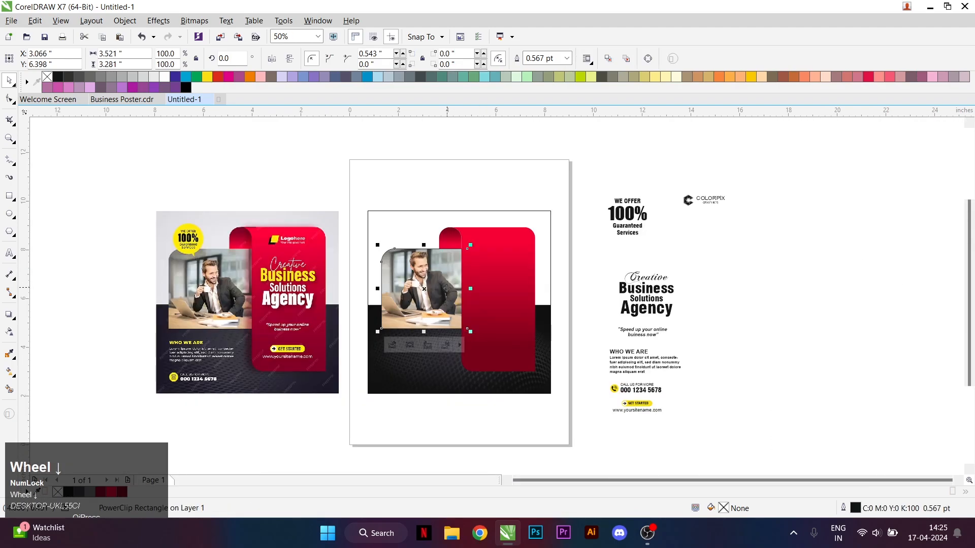
scroll(424, 264, up, 1)
right_click(48, 77)
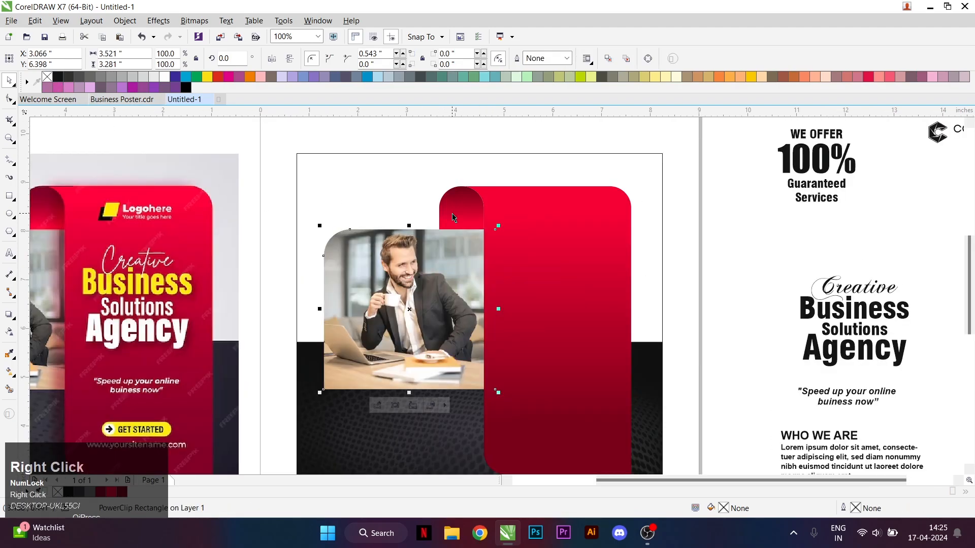
Draw a circle about 1.21 in across overlapping the photo's upper-left edge, filled yellow without an outline
scroll(528, 221, down, 1)
click(555, 158)
scroll(468, 227, up, 1)
scroll(423, 229, down, 1)
click(10, 214)
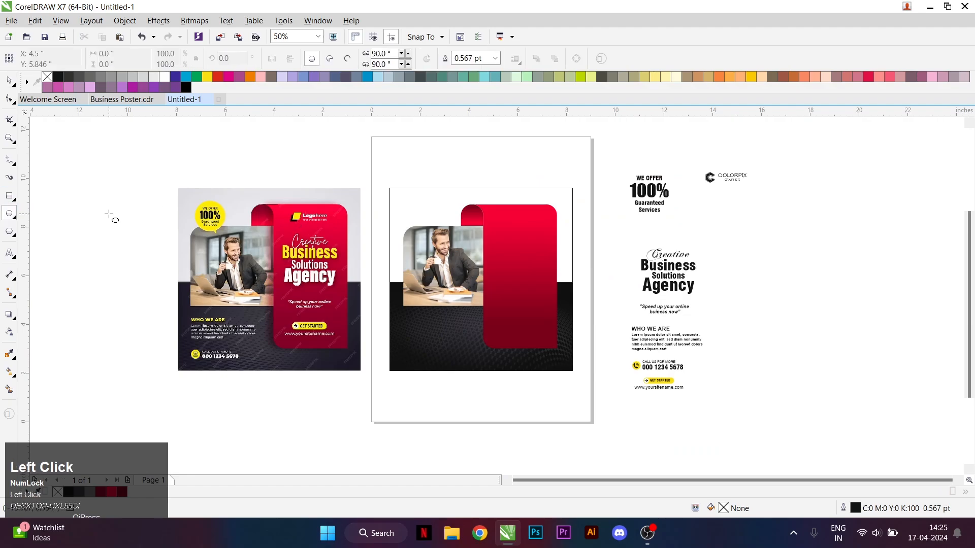
scroll(435, 193, up, 1)
mouse_move(435, 192)
mouse_down()
mouse_move(498, 252)
mouse_move(465, 214)
mouse_up()
scroll(476, 223, up, 1)
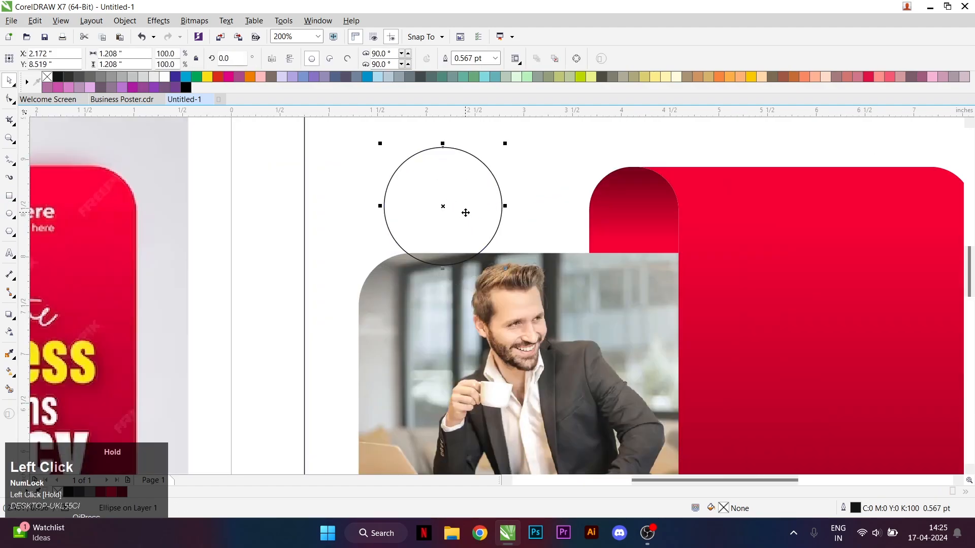
click(206, 77)
right_click(48, 77)
scroll(466, 212, down, 1)
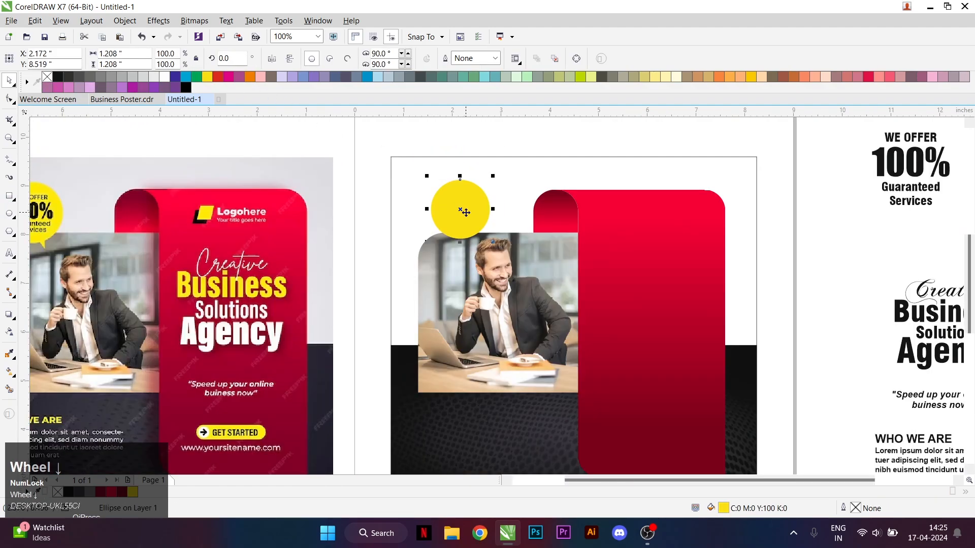
Draw a yellow triangle about 0.18 × 0.27 in as a speech-bubble tail on the circle's lower-right edge
click(10, 162)
scroll(488, 224, up, 1)
click(445, 242)
click(462, 261)
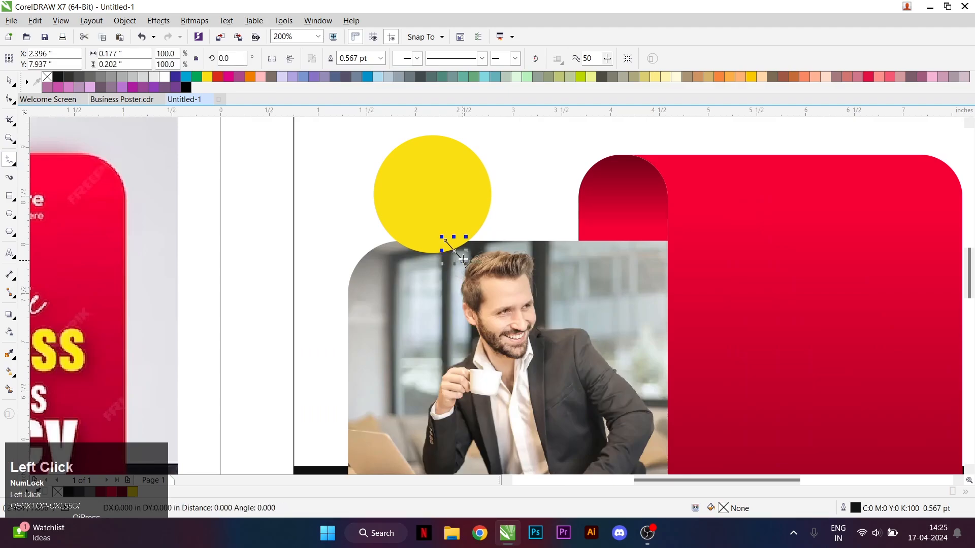
click(458, 235)
key(space)
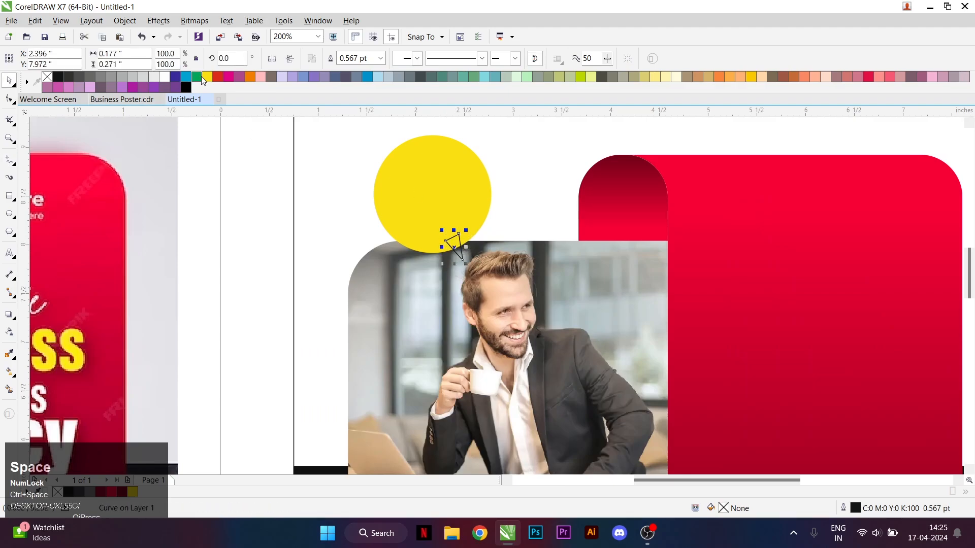
scroll(488, 259, up, 2)
drag(401, 172, 408, 183)
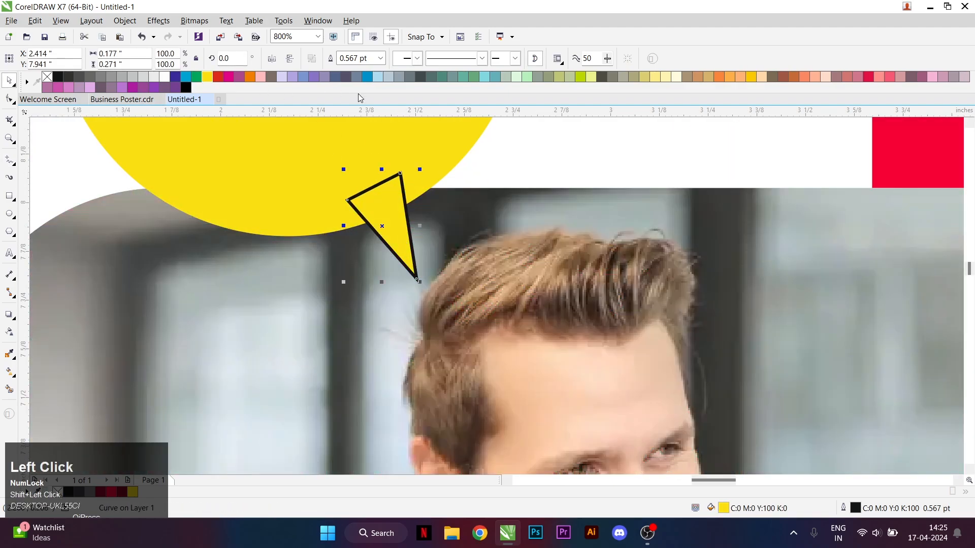
Weld the triangle and the yellow circle into one speech bubble and move it slightly left above the photo
shift+click(351, 133)
click(334, 59)
scroll(395, 224, down, 4)
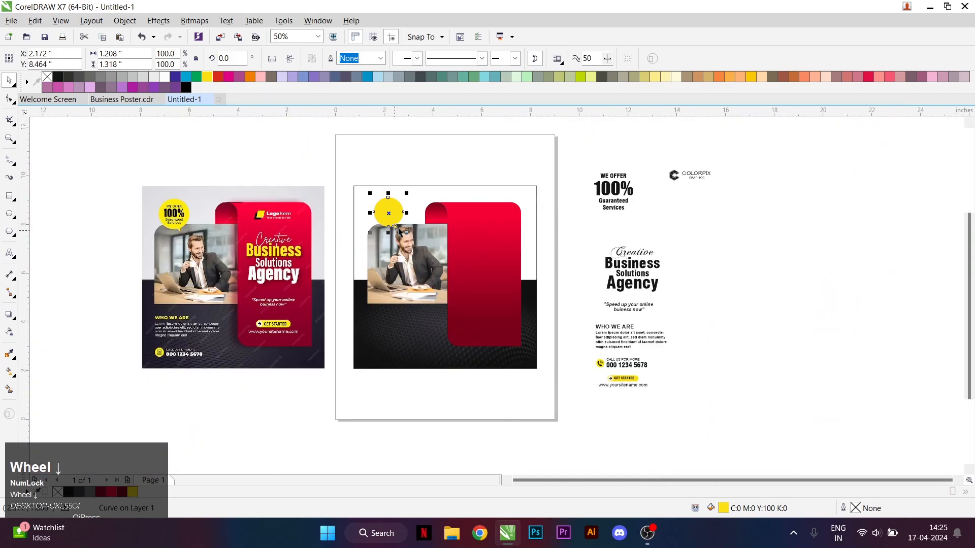
scroll(395, 219, up, 2)
drag(396, 225, 372, 223)
scroll(373, 223, down, 4)
click(372, 224)
Group the "WE OFFER 100% Guaranteed Services" text, move it to the yellow bubble and bring it to the front
scroll(409, 311, left, 3)
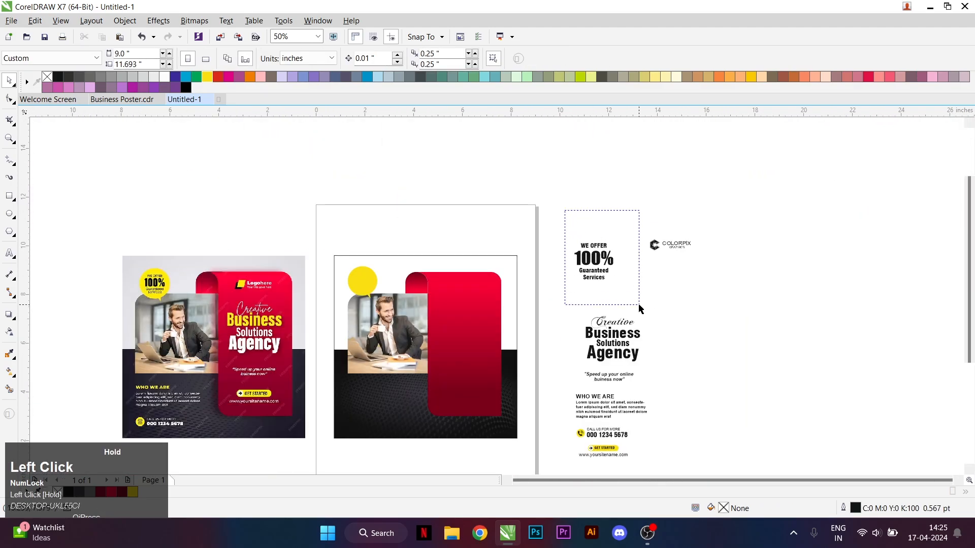
drag(639, 308, 639, 308)
drag(611, 270, 371, 286)
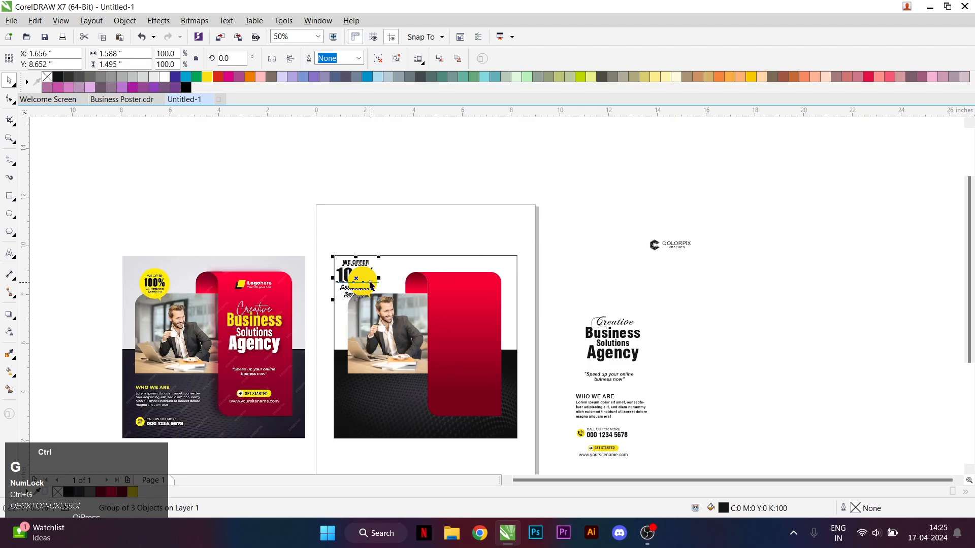
scroll(371, 286, up, 4)
key(shift+Page_Up)
Scale the offer text group down to fit the yellow bubble and centre it inside
drag(396, 196, 317, 270)
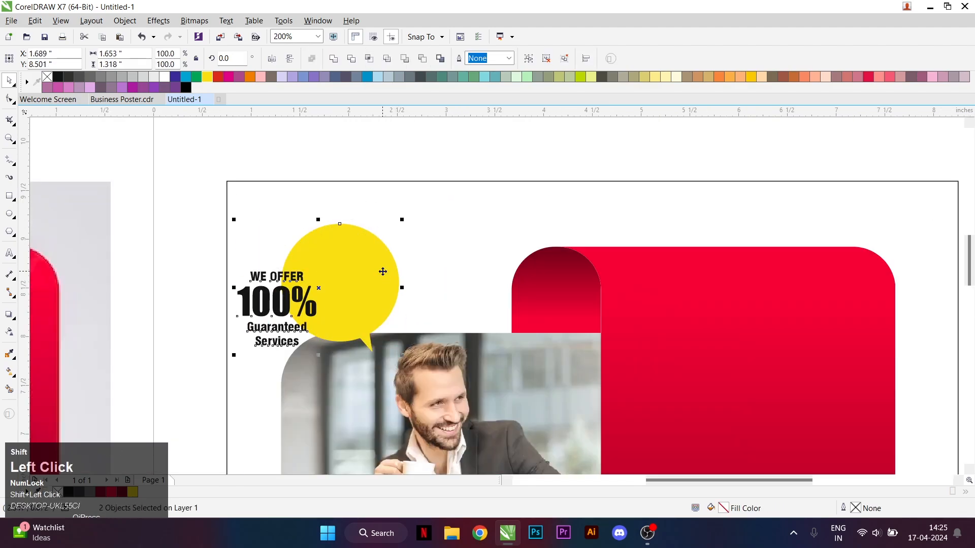
drag(274, 307, 336, 277)
click(370, 191)
scroll(384, 293, up, 2)
ctrl+click(348, 265)
scroll(395, 204, down, 3)
click(395, 204)
Move the "Creative Business Solutions Agency" headline onto the upper part of the red banner and bring it to the front
scroll(431, 218, down, 1)
scroll(609, 289, up, 1)
drag(592, 241, 799, 388)
drag(682, 342, 389, 290)
key(shift+Page_Up)
click(480, 220)
Fill the word "Business" yellow and the words "Creative", "Solutions" and "Agency" white
click(398, 234)
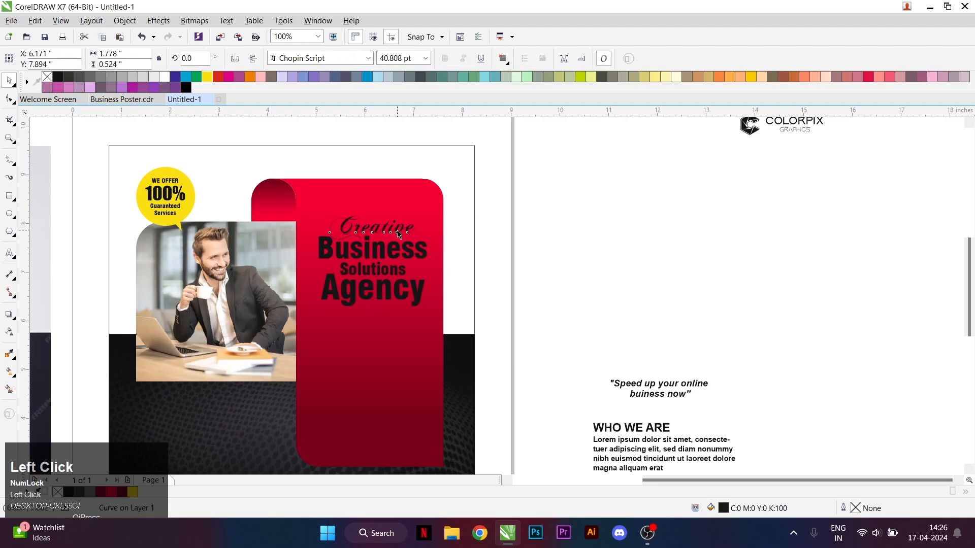
click(367, 258)
click(207, 76)
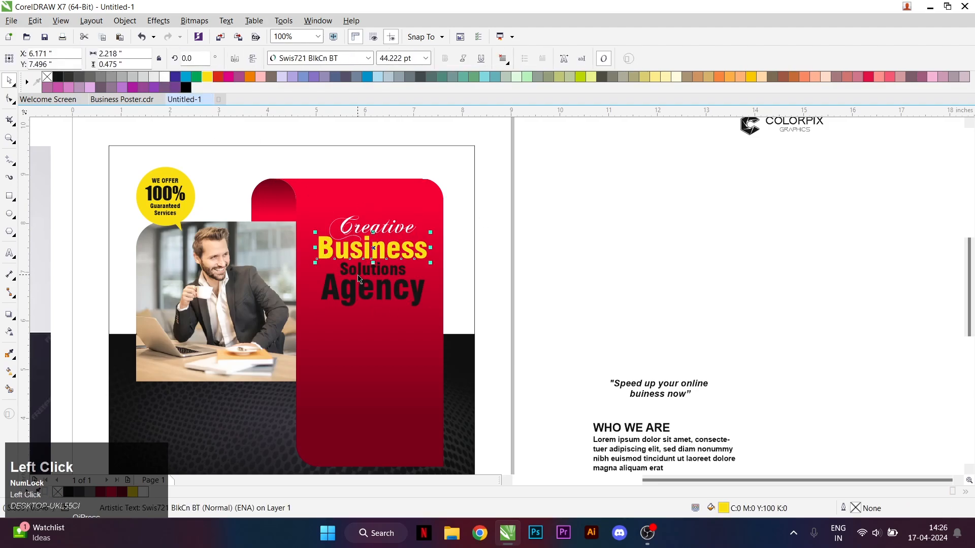
shift+click(363, 290)
click(164, 76)
click(660, 254)
Move the "Speed up your online buiness now" tagline onto the banner below the headline, in front and filled white
scroll(660, 355, down, 2)
scroll(660, 356, up, 2)
click(682, 345)
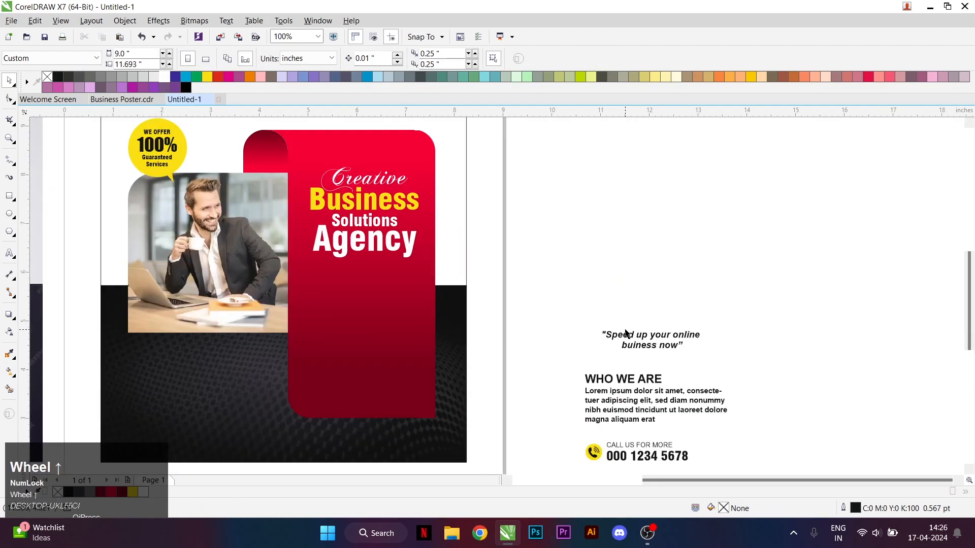
drag(664, 339, 375, 293)
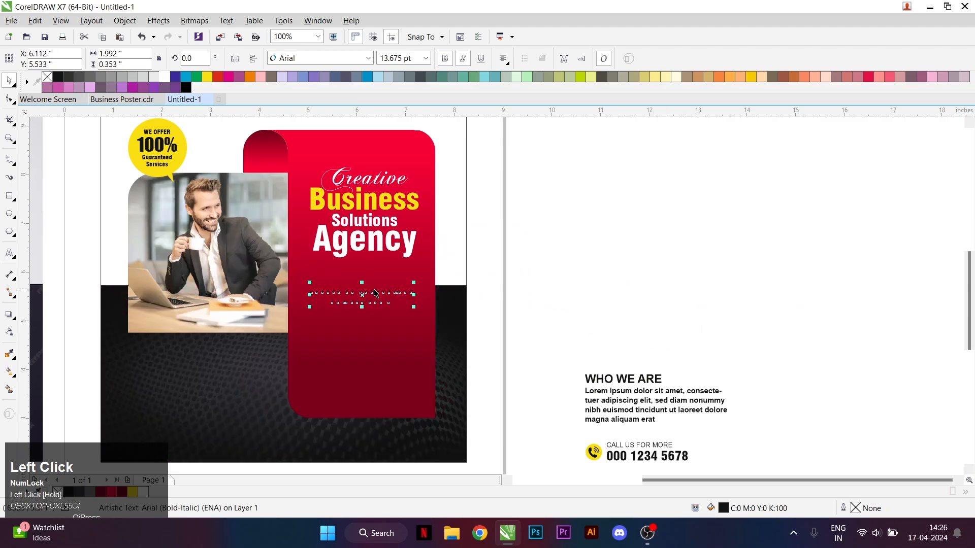
click(164, 80)
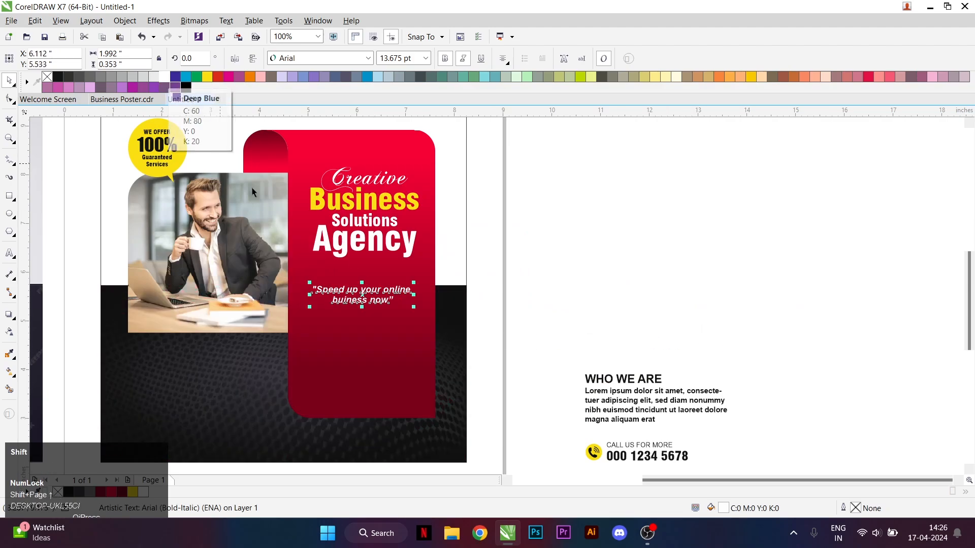
Nudge the headline and tagline together slightly left on the red banner
click(581, 220)
drag(512, 147, 297, 315)
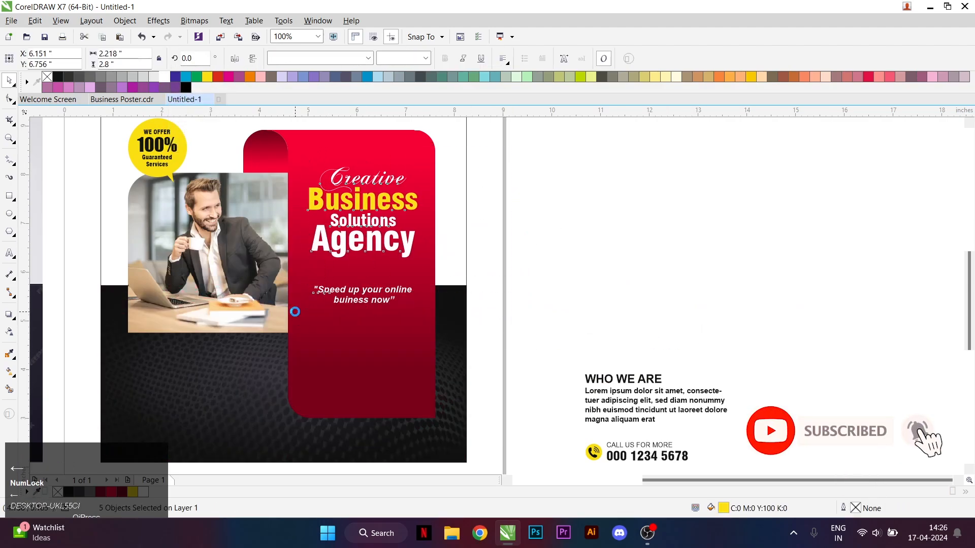
key(Escape)
Move the "WHO WE ARE" heading and its paragraph onto the dark area below the photo, in front and filled white
scroll(652, 337, down, 3)
scroll(652, 337, up, 3)
click(642, 365)
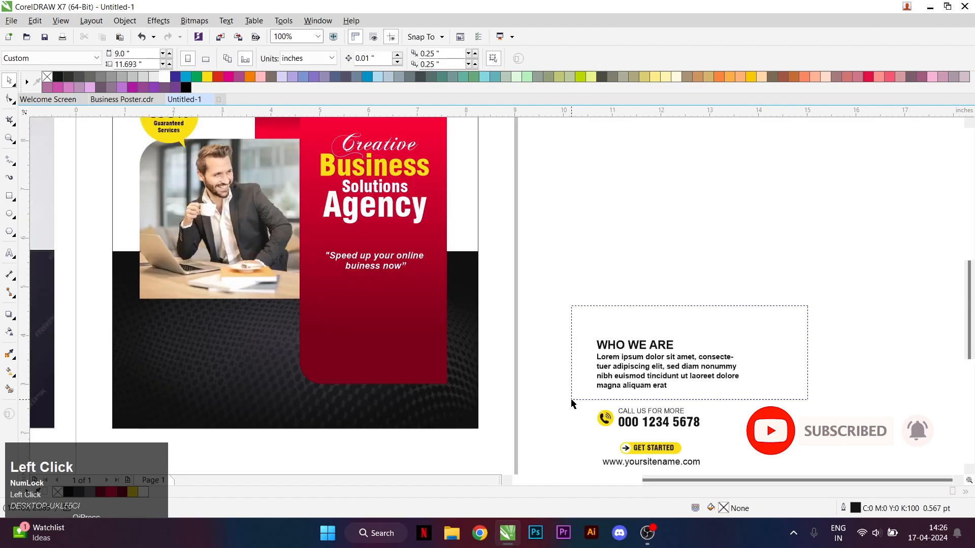
drag(642, 365, 184, 335)
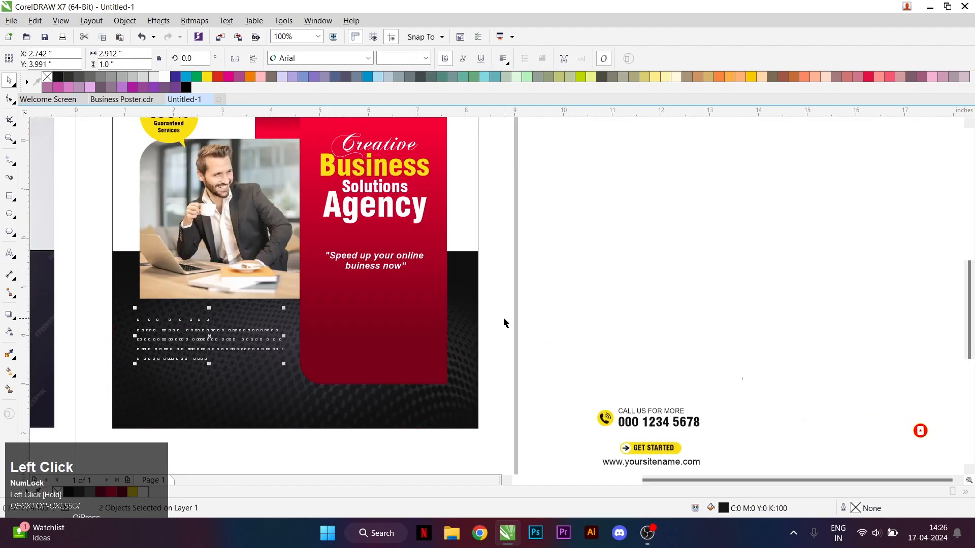
scroll(677, 299, down, 3)
click(437, 320)
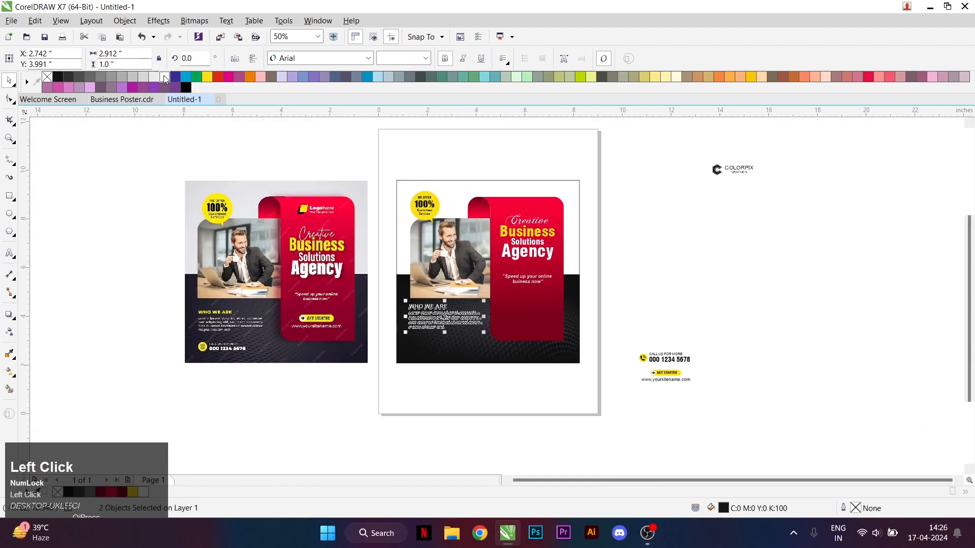
Fill the "WHO WE ARE" heading yellow
scroll(436, 321, up, 5)
drag(234, 221, 499, 284)
click(196, 76)
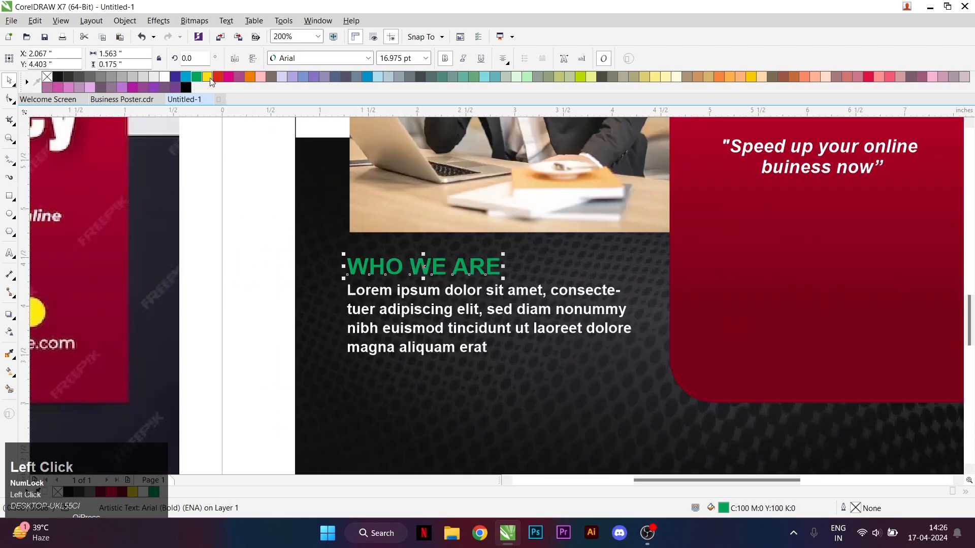
click(207, 77)
Move the "CALL US FOR MORE" contact group below the paragraph and align its left edge with the text
scroll(279, 221, down, 4)
scroll(552, 302, up, 1)
drag(664, 255, 339, 286)
scroll(509, 290, down, 1)
scroll(337, 261, up, 4)
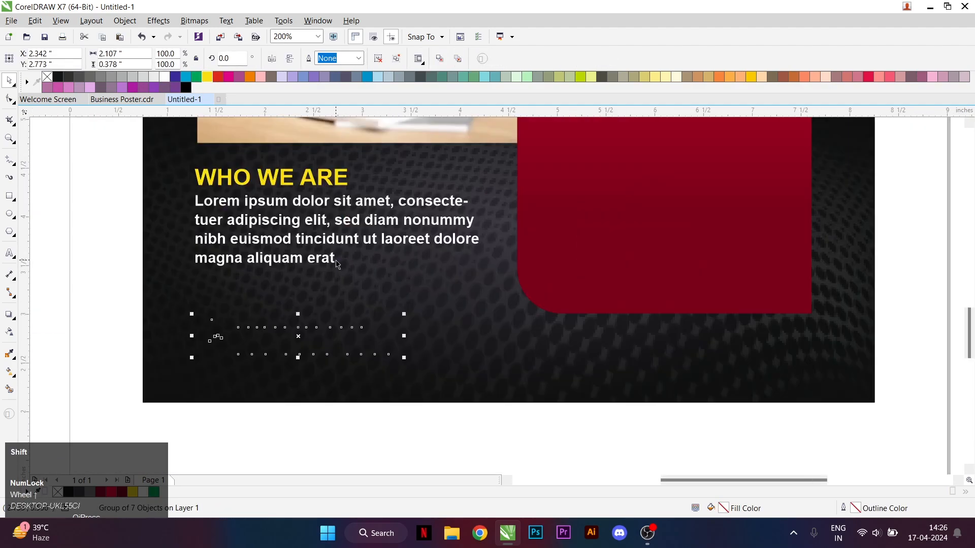
shift+click(333, 262)
Bring the contact block to the front and fill its caption and phone number text white
drag(129, 287, 454, 393)
key(shift+Page_Up)
click(417, 58)
drag(452, 428, 229, 303)
click(168, 78)
Move the "GET STARTED" button and the website address onto the lower part of the red banner and group them
scroll(374, 267, down, 2)
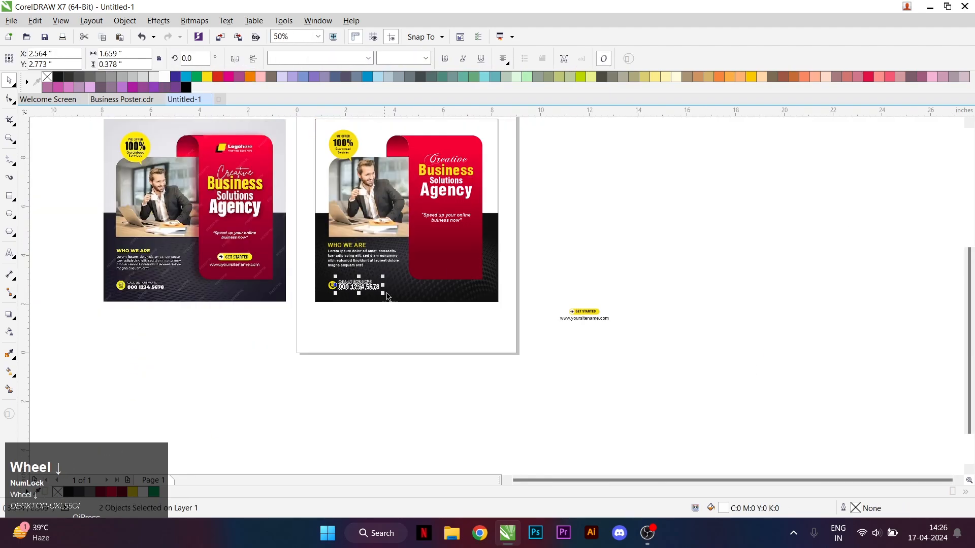
click(562, 303)
scroll(567, 304, up, 1)
drag(707, 301, 534, 359)
drag(600, 318, 329, 204)
key(ctrl+g)
scroll(332, 206, down, 1)
scroll(327, 159, up, 1)
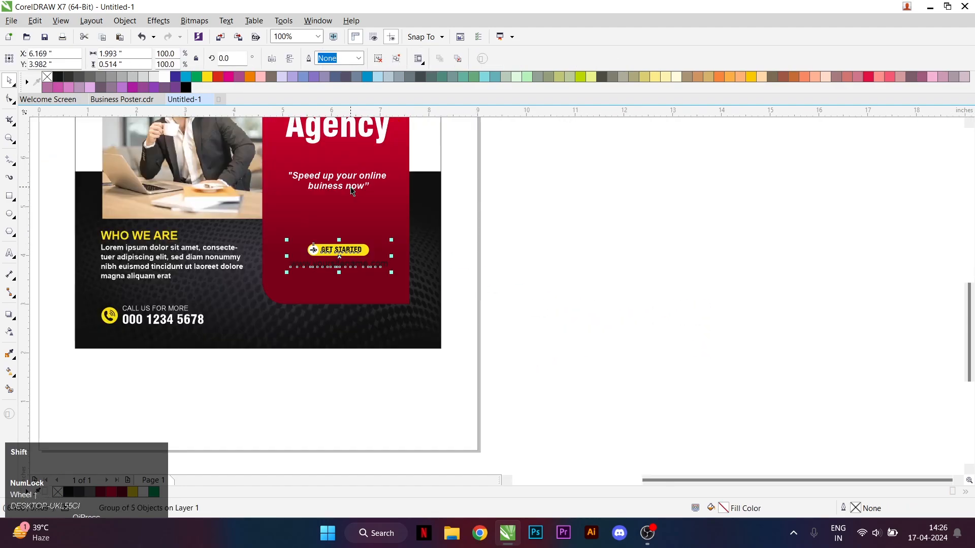
shift+click(352, 190)
key(c)
click(507, 217)
click(328, 250)
click(503, 244)
key(Tab)
click(604, 310)
scroll(555, 298, down, 2)
scroll(534, 242, up, 1)
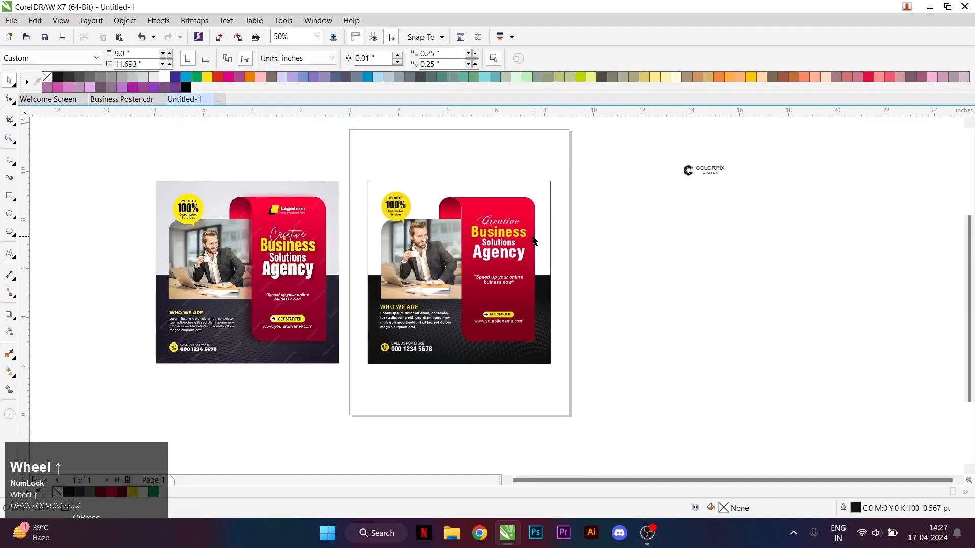
Move the Colorpix Graphics logo onto the top of the red banner above the headline
scroll(699, 167, up, 1)
drag(675, 159, 302, 230)
scroll(420, 259, up, 1)
scroll(407, 290, up, 1)
Move the headline and the tagline down on the banner to space them below the logo
drag(411, 271, 413, 301)
scroll(412, 301, down, 2)
scroll(411, 348, up, 2)
drag(380, 273, 381, 310)
scroll(416, 305, down, 2)
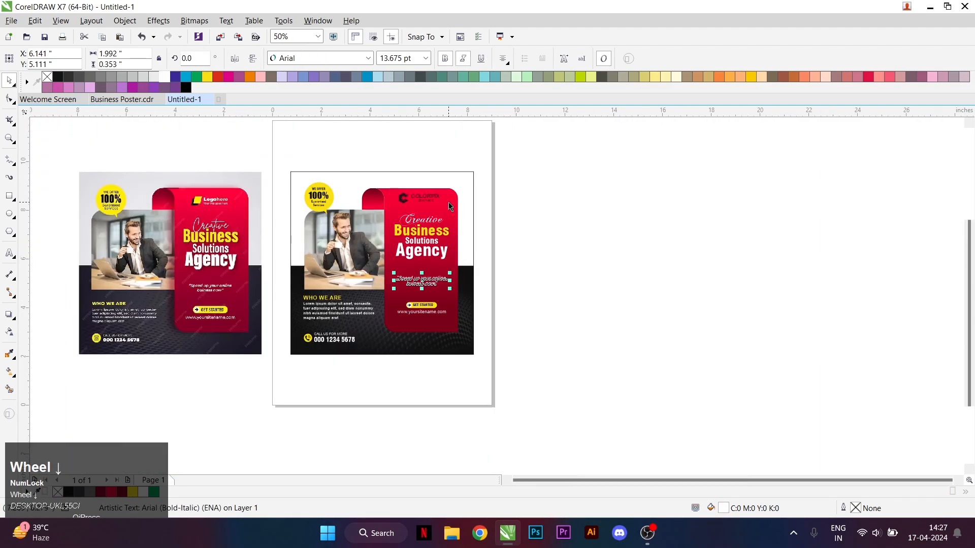
Fill the Colorpix logo symbol yellow and its "COLORPIX GRAPHICS" lettering white
scroll(413, 219, up, 1)
click(414, 219)
scroll(414, 219, up, 1)
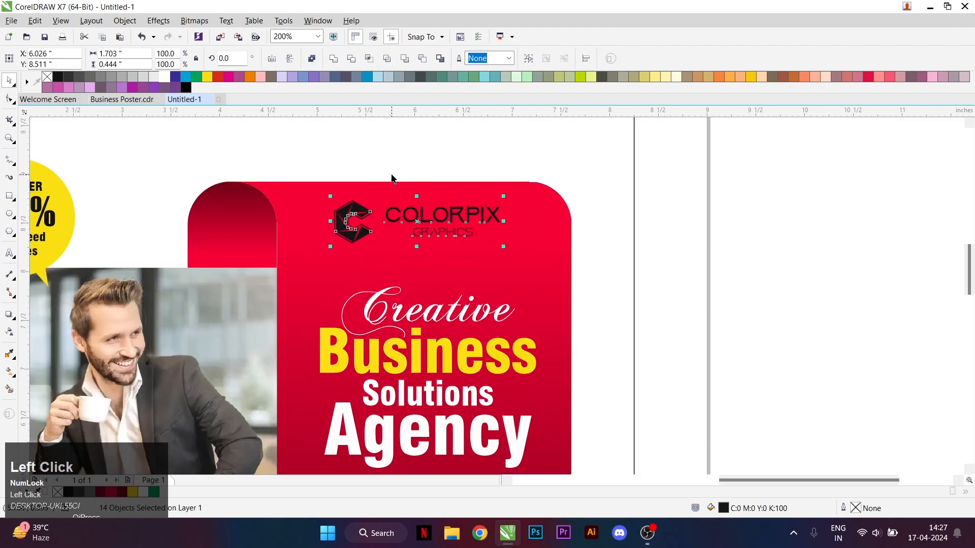
click(207, 77)
click(492, 202)
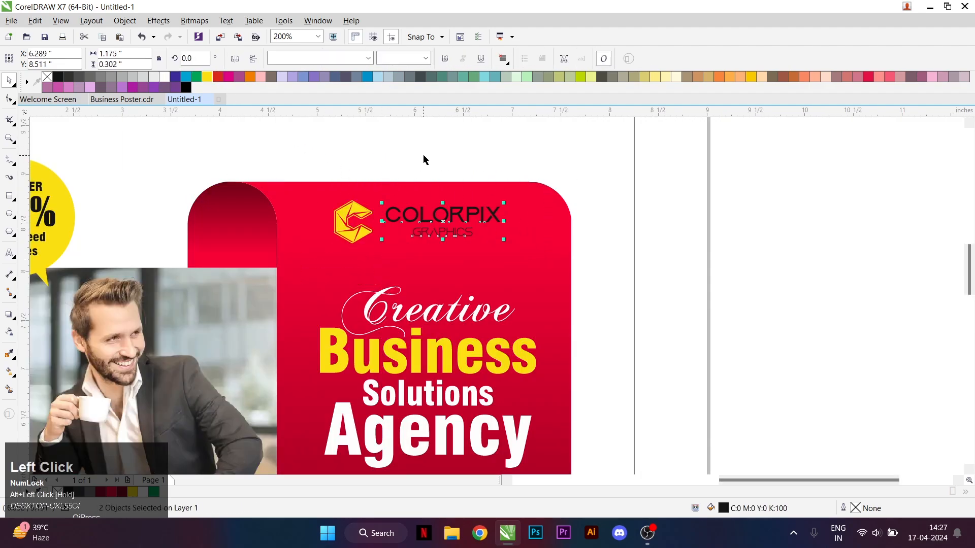
click(165, 77)
Examine the new poster's overall layout in a full-screen preview
scroll(546, 203, down, 1)
click(10, 137)
drag(380, 174, 576, 364)
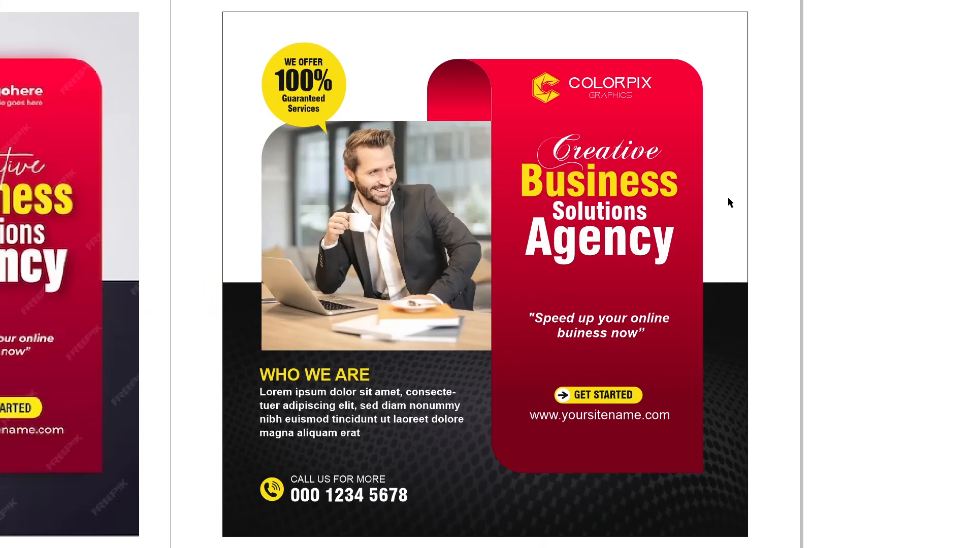